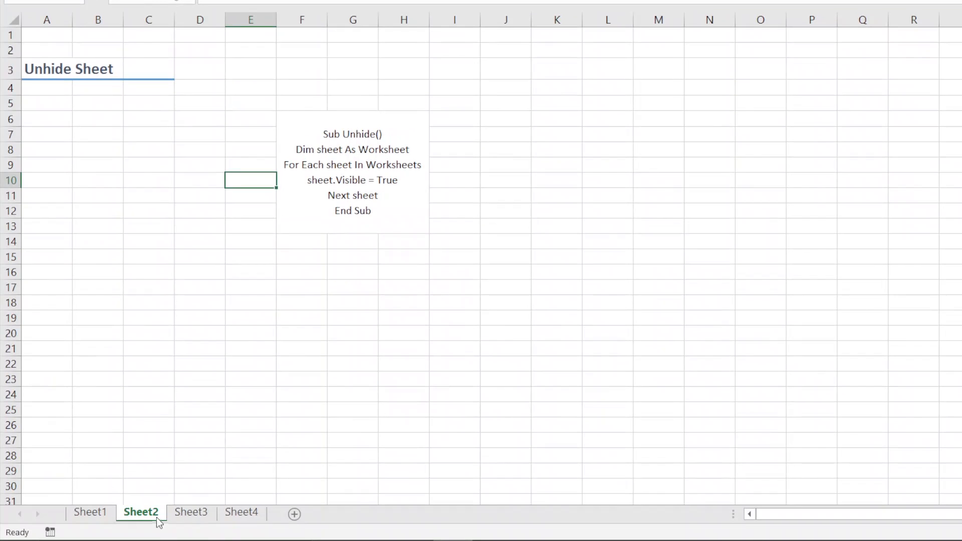
- Insert three new worksheets after Sheet2 and return to Sheet2
{"action": "left_click", "coordinate": [292, 515]}
{"action": "left_click", "coordinate": [375, 515]}
{"action": "left_click", "coordinate": [395, 514]}
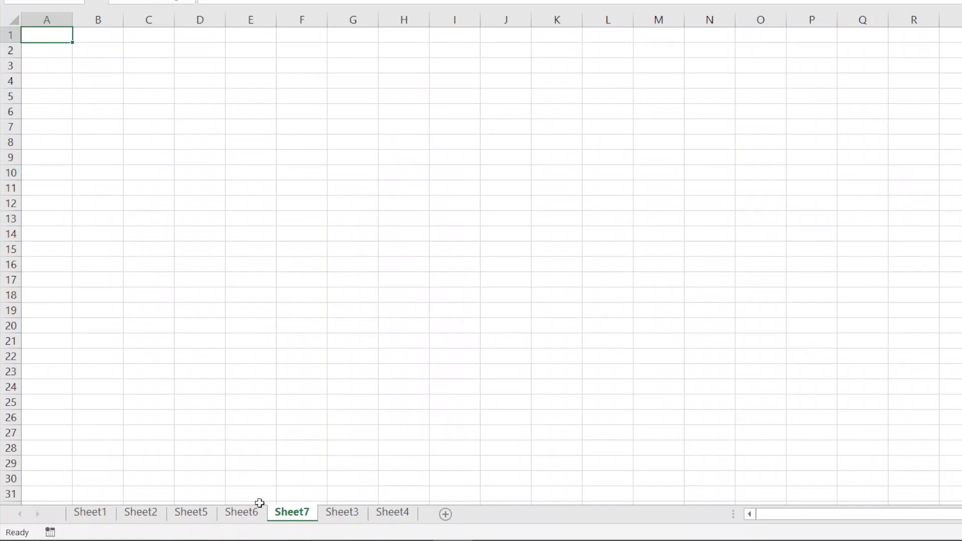
{"action": "left_click", "coordinate": [144, 514]}
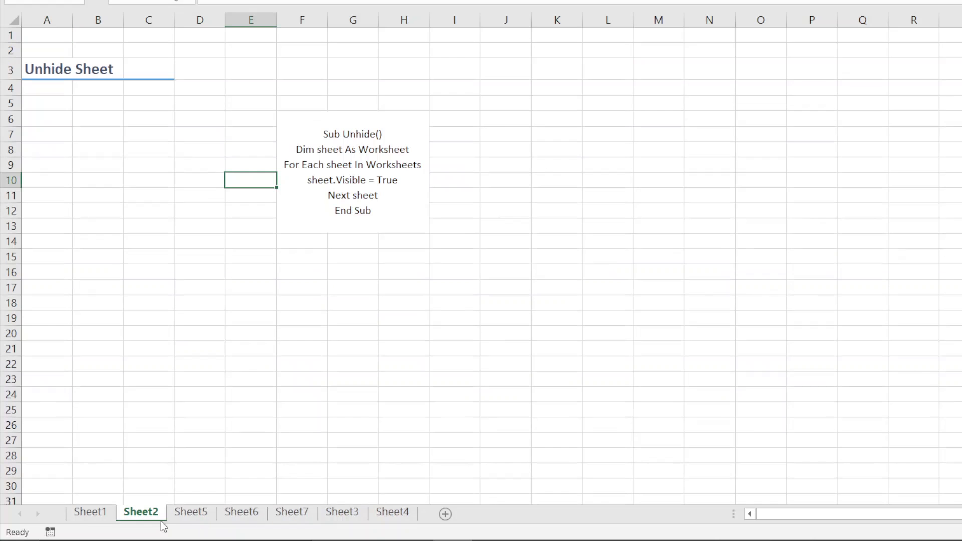
- Group the adjacent worksheets from Sheet5 through Sheet3 and make Sheet6 the active sheet of the group
{"action": "left_click", "coordinate": [187, 519]}
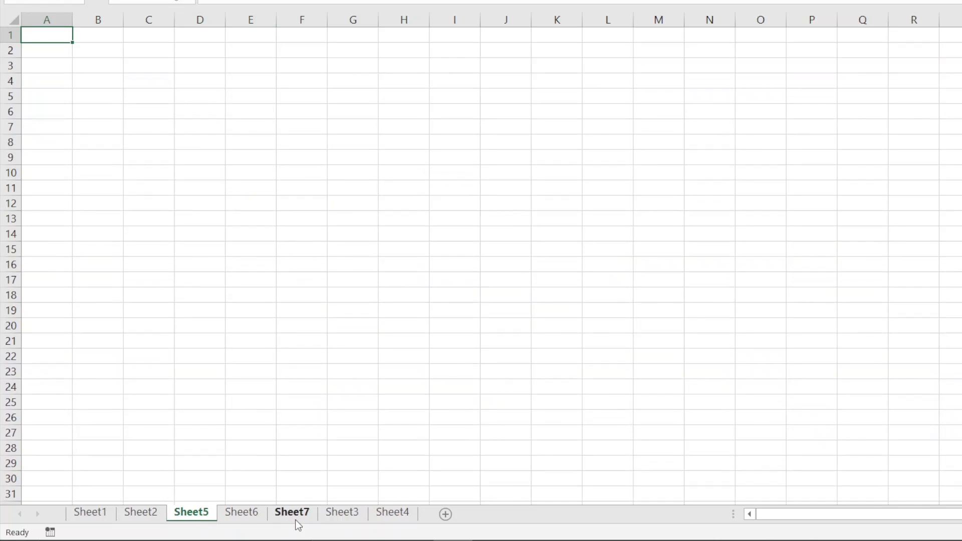
{"action": "left_click", "coordinate": [339, 519], "text": "shift"}
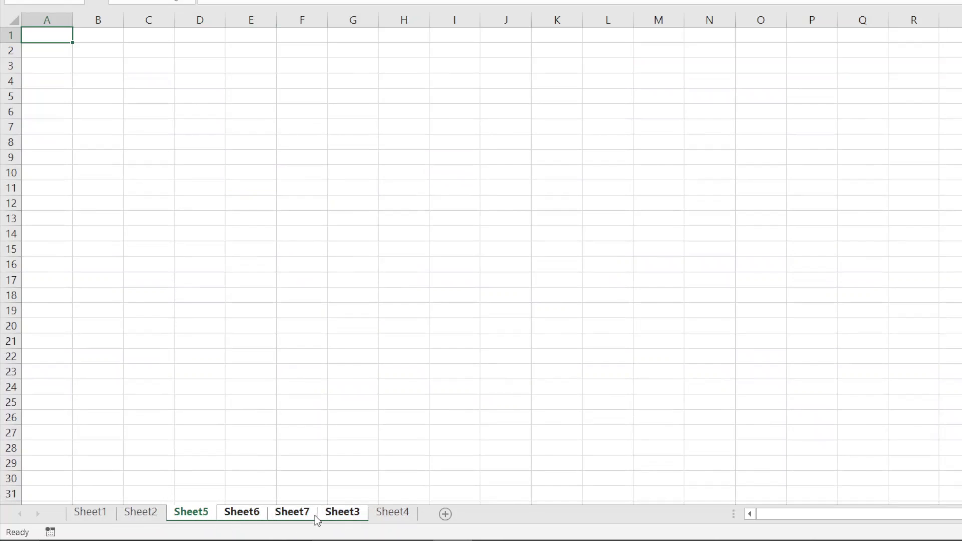
{"action": "left_click", "coordinate": [243, 514]}
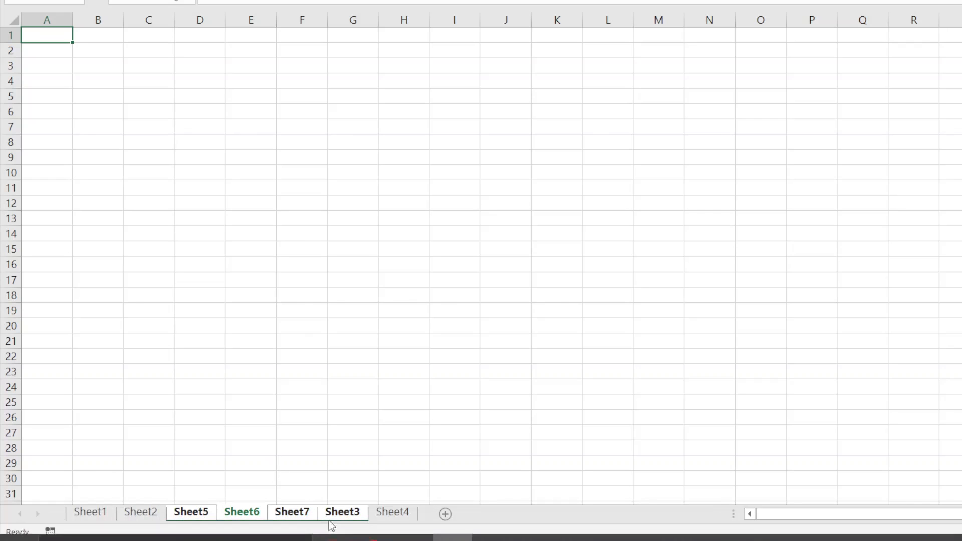
- Group the non-adjacent worksheets Sheet4, Sheet7 and Sheet5
{"action": "left_click", "coordinate": [382, 515]}
{"action": "left_click", "coordinate": [290, 515], "text": "ctrl"}
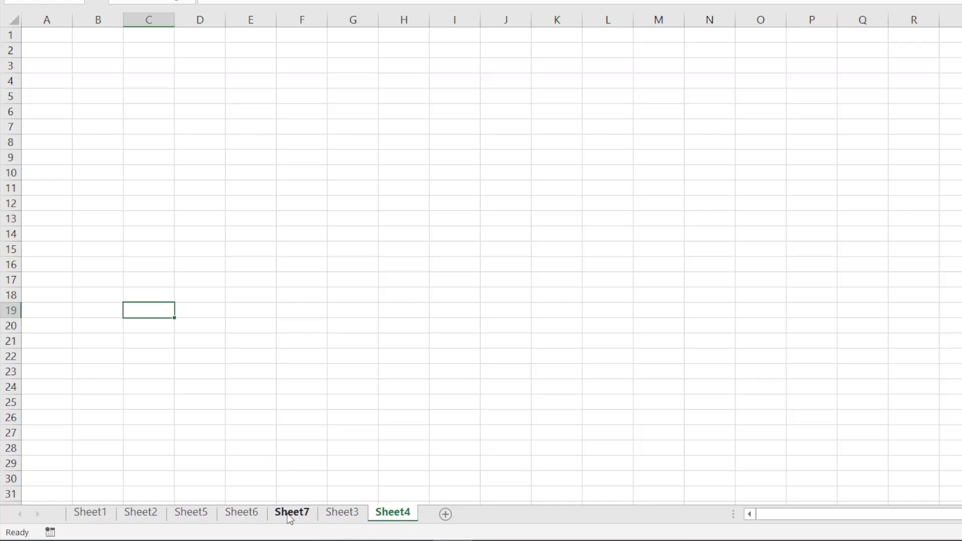
{"action": "left_click", "coordinate": [228, 520], "text": "ctrl"}
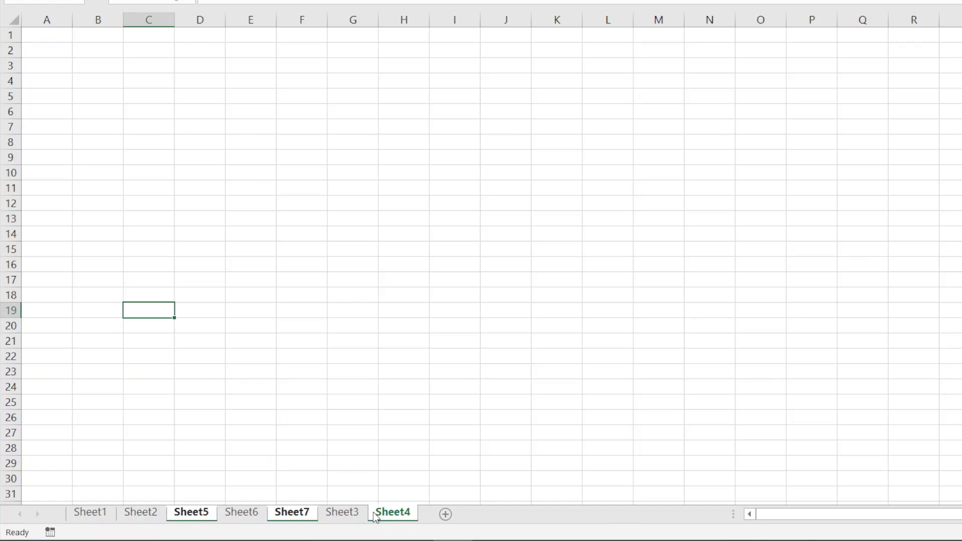
- Ungroup the sheets by activating Sheet3, select all sheets in the workbook and make E29 the active cell
{"action": "left_click", "coordinate": [340, 515]}
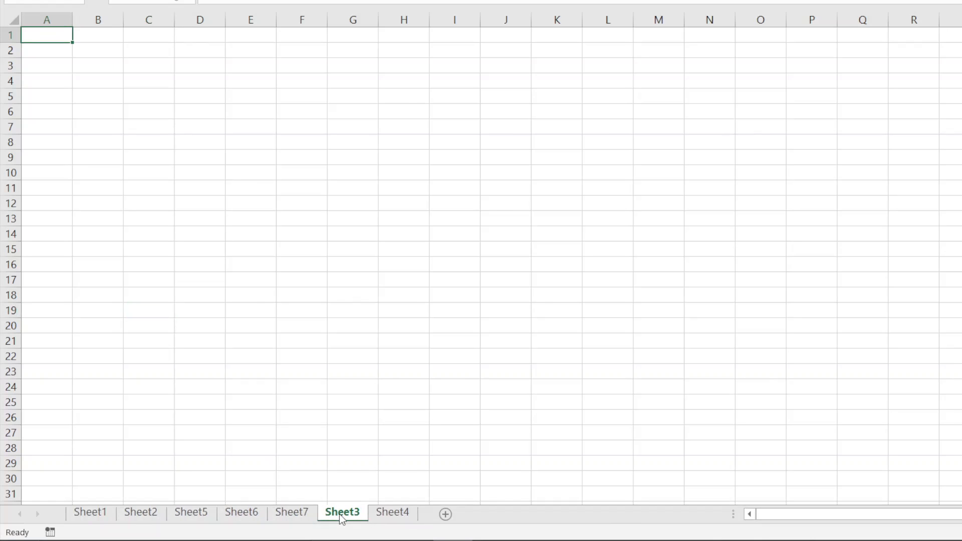
{"action": "right_click", "coordinate": [339, 515]}
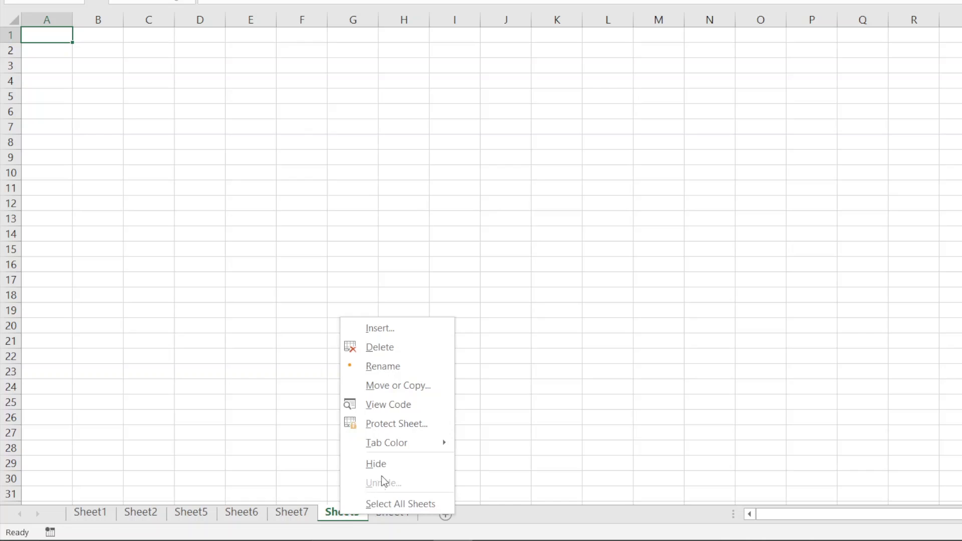
{"action": "left_click", "coordinate": [394, 503]}
{"action": "left_click", "coordinate": [251, 463]}
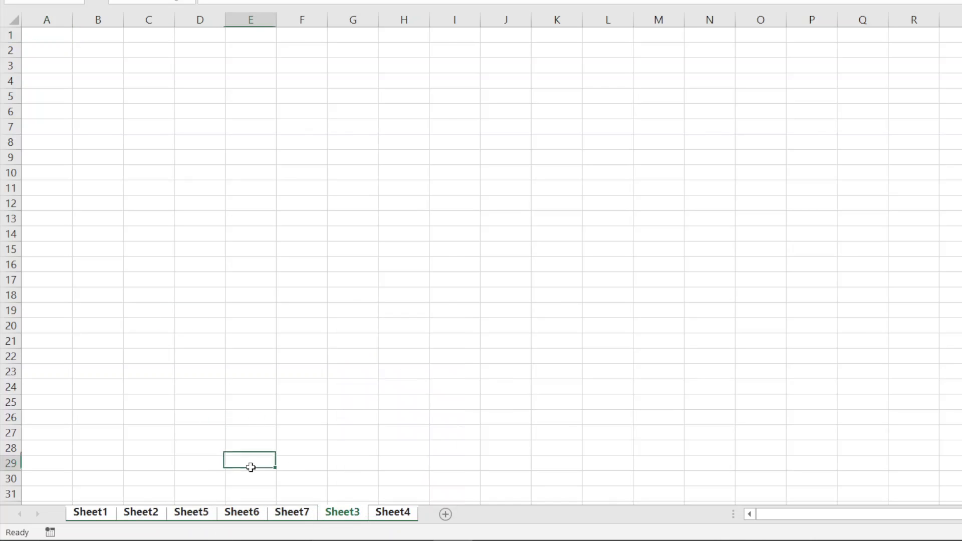
- Hide Sheet7, Sheet3 and Sheet4 together
{"action": "left_click", "coordinate": [286, 512], "text": "shift"}
{"action": "right_click", "coordinate": [284, 512]}
{"action": "left_click", "coordinate": [322, 441]}
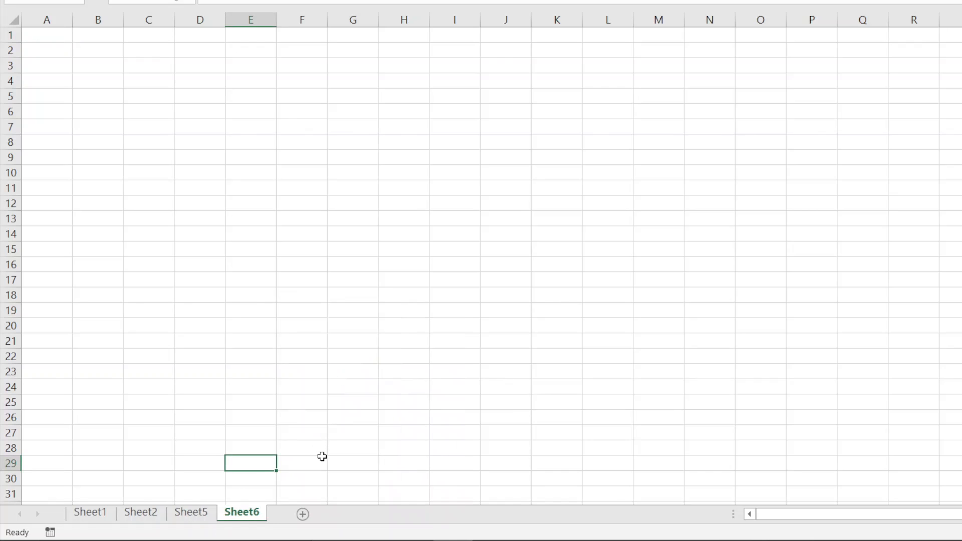
- Go through the hidden sheets one at a time in the Unhide dialog and unhide Sheet7
{"action": "right_click", "coordinate": [255, 513]}
{"action": "left_click", "coordinate": [299, 481]}
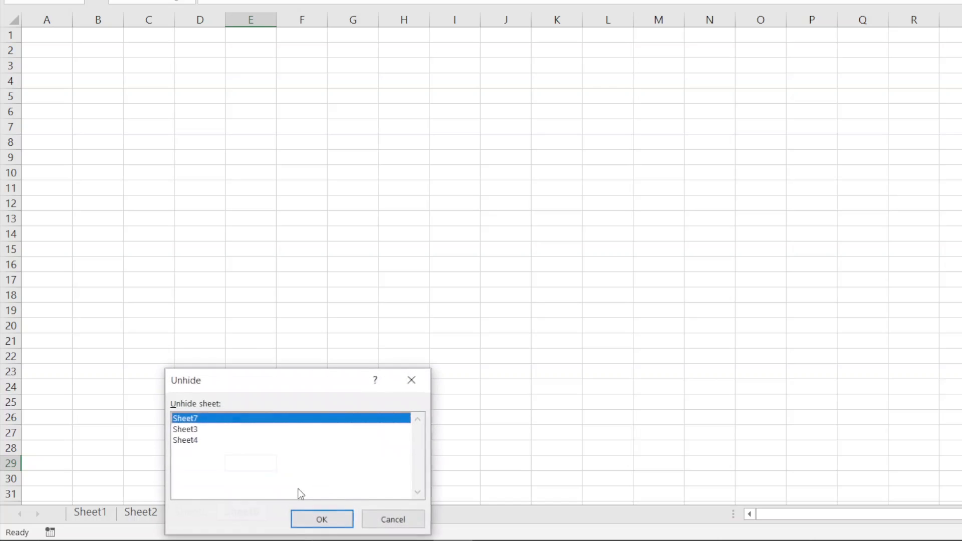
{"action": "left_click_drag", "start_coordinate": [303, 384], "coordinate": [359, 295]}
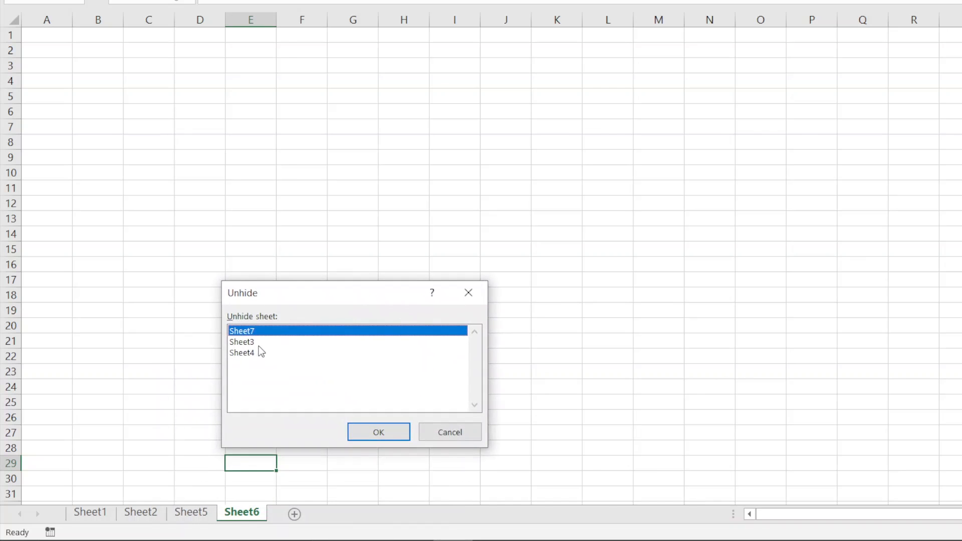
{"action": "left_click", "coordinate": [259, 345]}
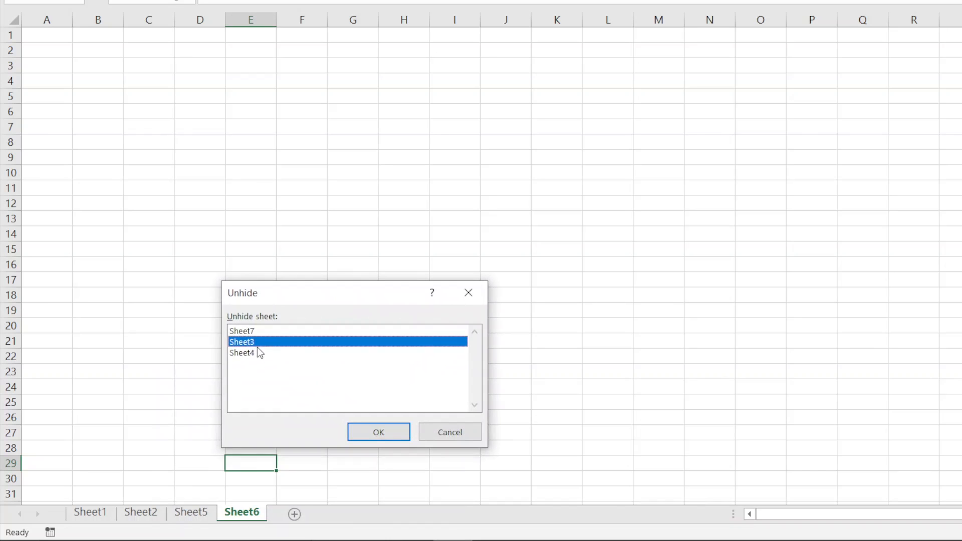
{"action": "left_click", "coordinate": [259, 353]}
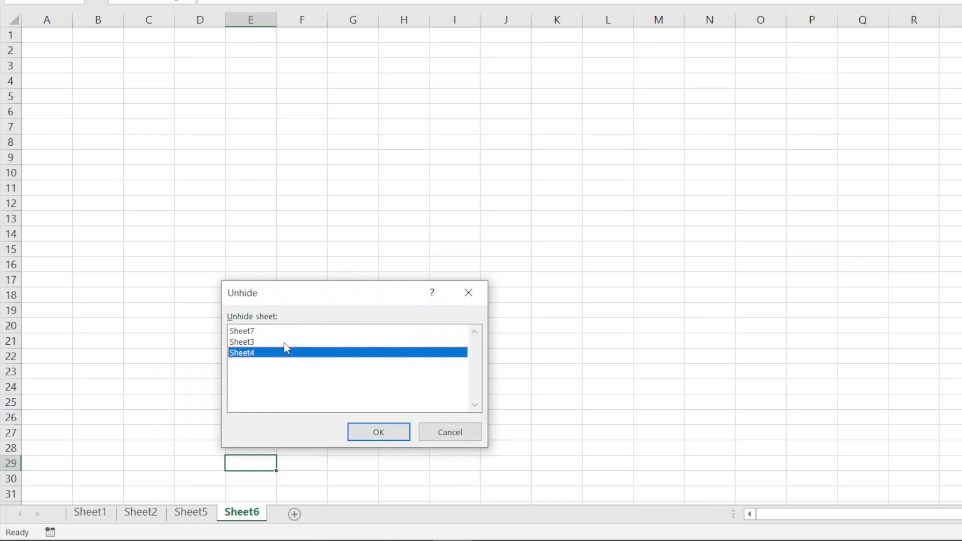
{"action": "left_click", "coordinate": [261, 341]}
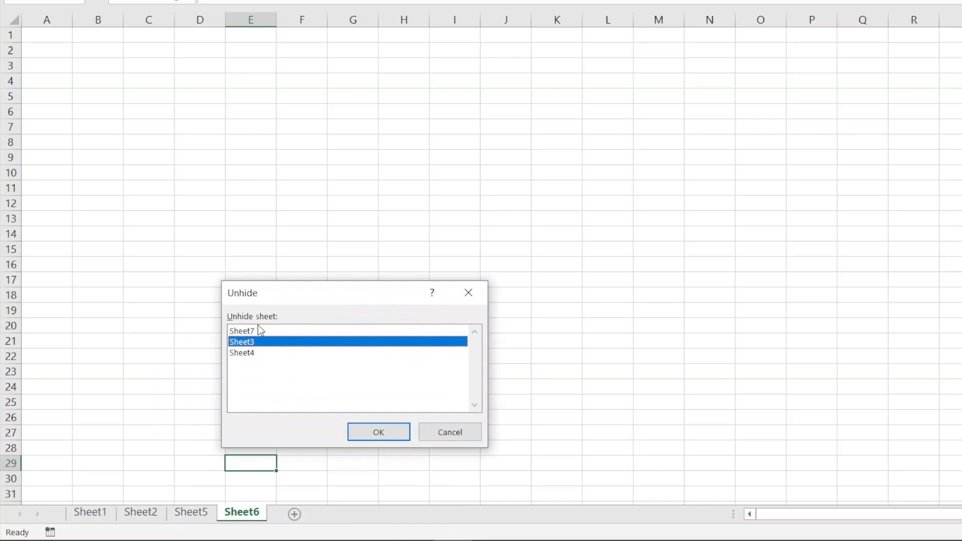
{"action": "left_click", "coordinate": [260, 333]}
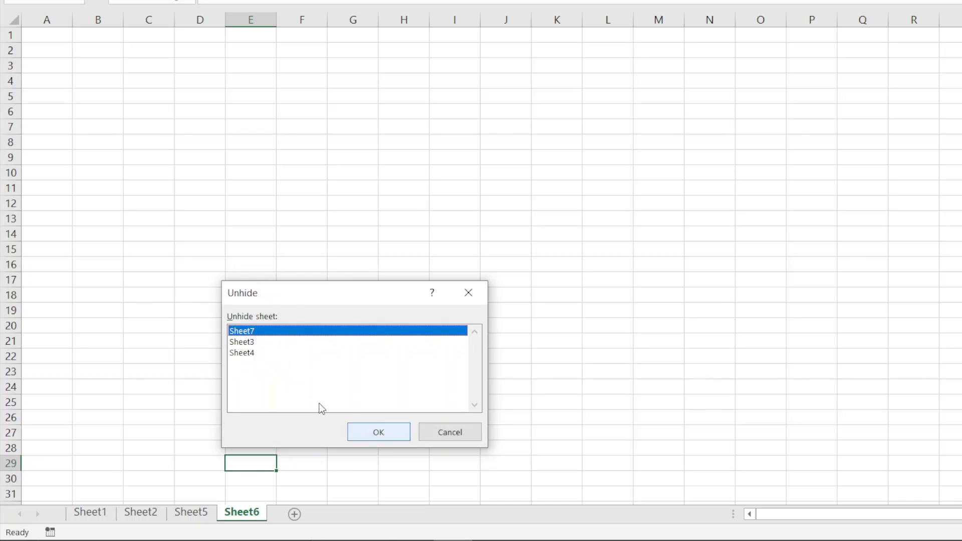
{"action": "left_click", "coordinate": [388, 440]}
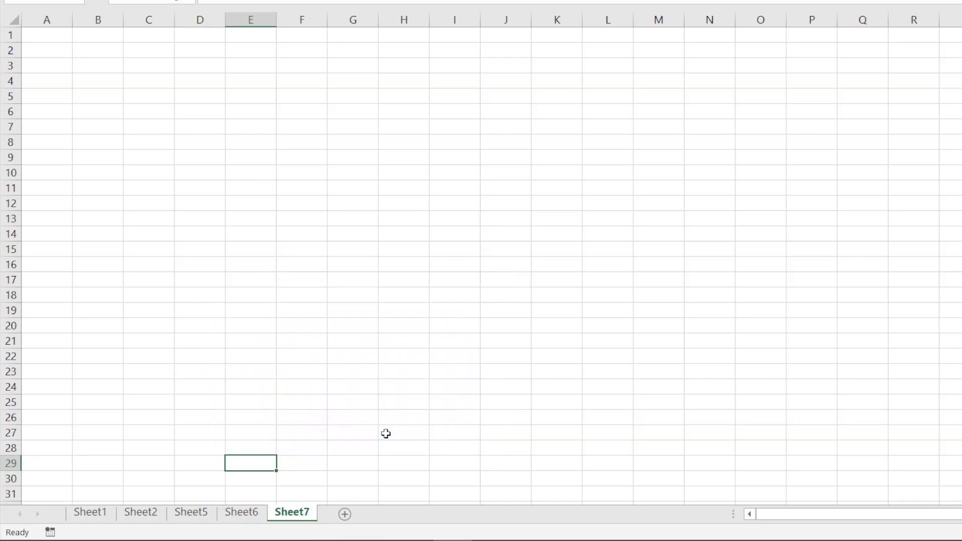
- Unhide Sheet3 and hide it again
{"action": "right_click", "coordinate": [297, 510]}
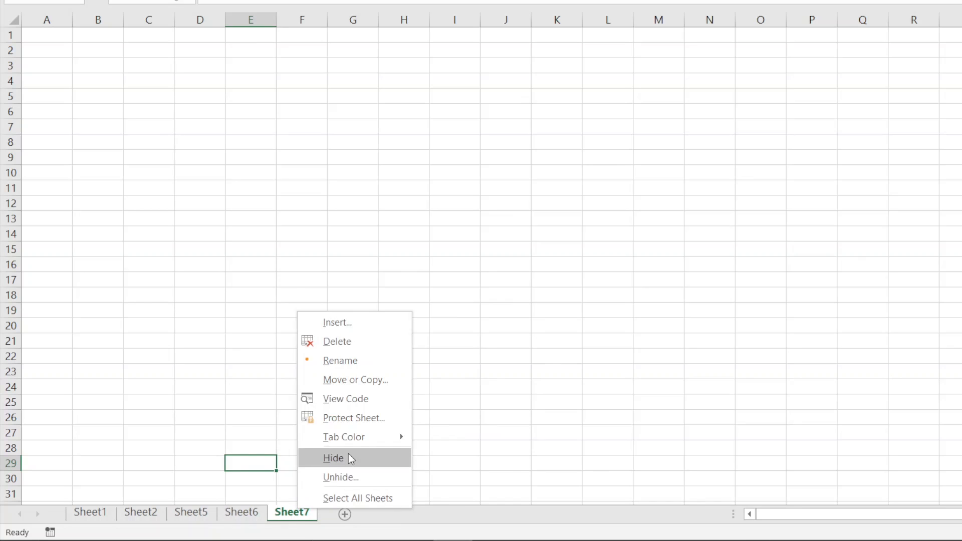
{"action": "left_click", "coordinate": [355, 474]}
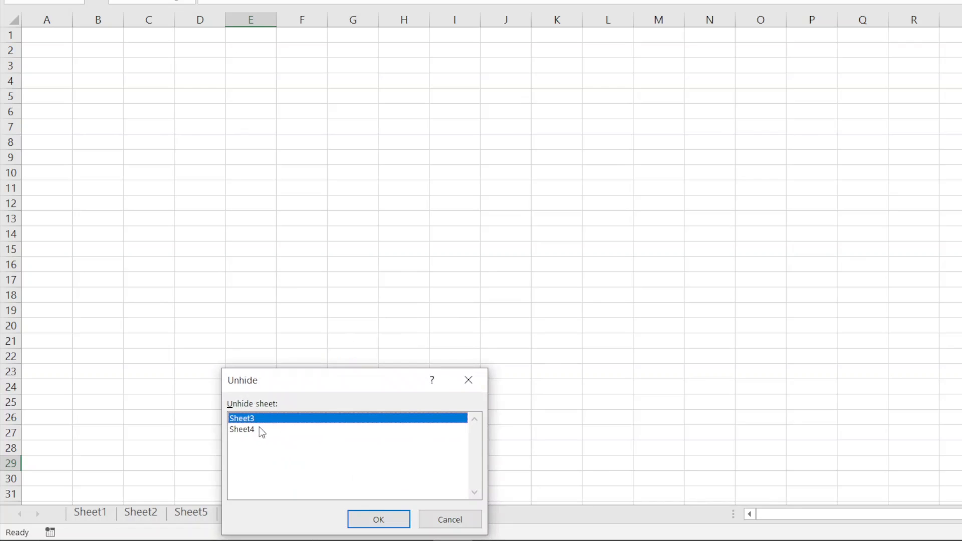
{"action": "left_click", "coordinate": [378, 520]}
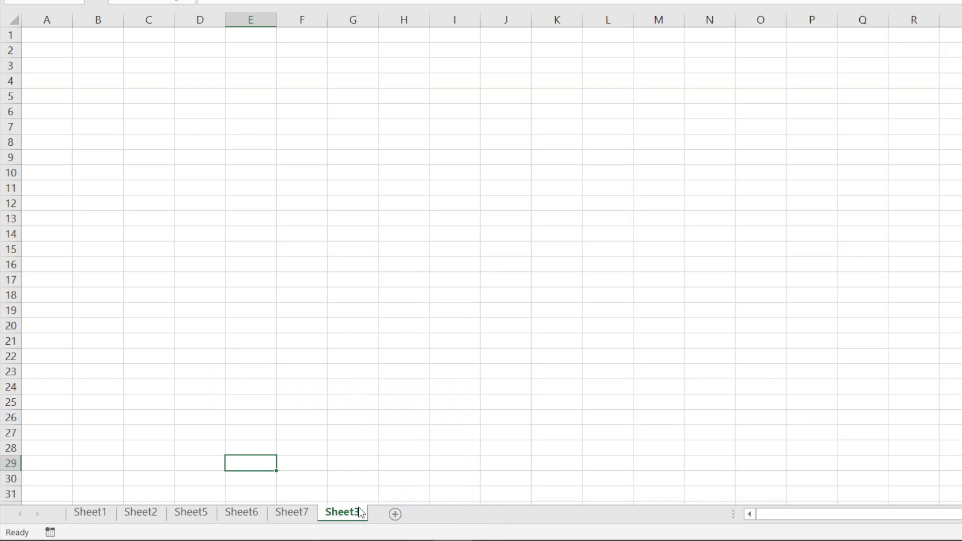
{"action": "right_click", "coordinate": [360, 509]}
{"action": "left_click", "coordinate": [385, 458]}
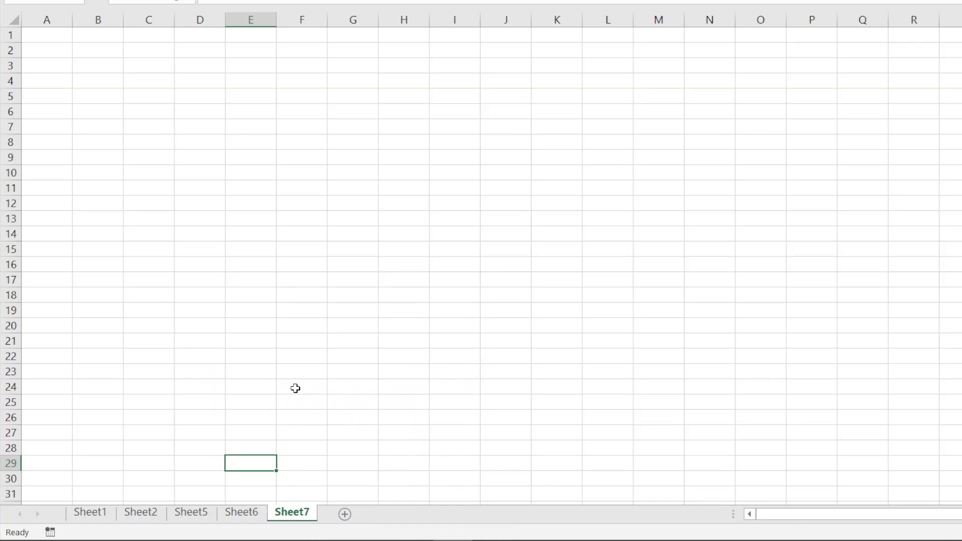
- Go to Sheet2 and examine the Unhide macro code in the merged cell F6
{"action": "left_click", "coordinate": [146, 514]}
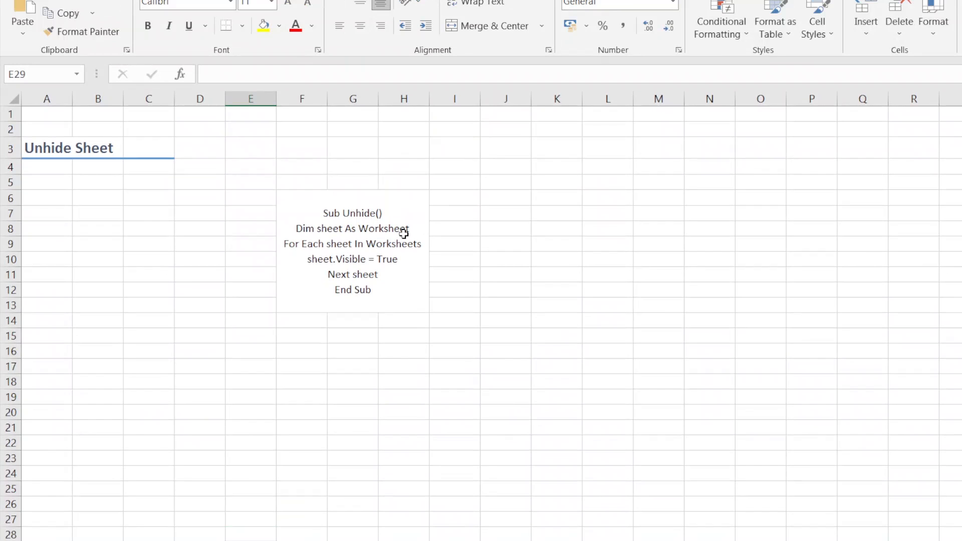
{"action": "left_click", "coordinate": [367, 241]}
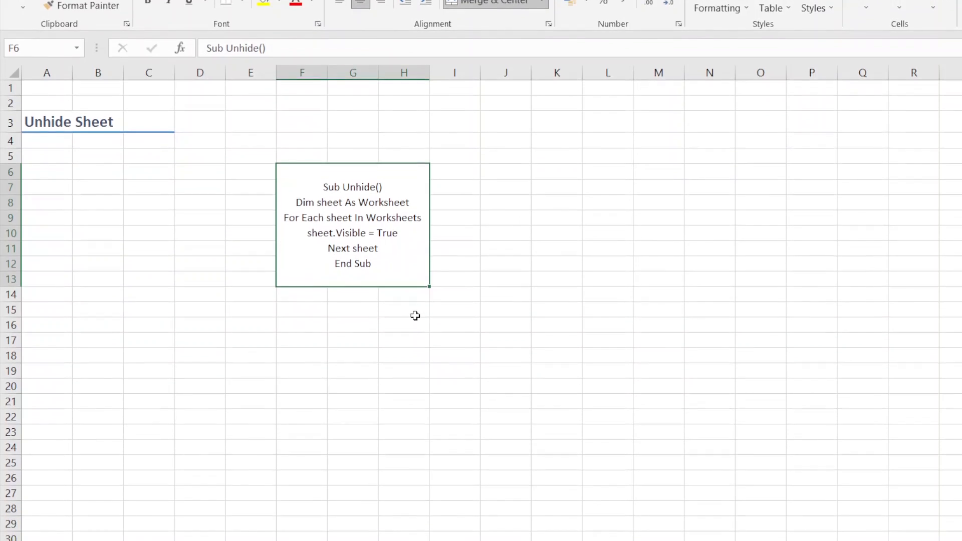
{"action": "left_click", "coordinate": [416, 341]}
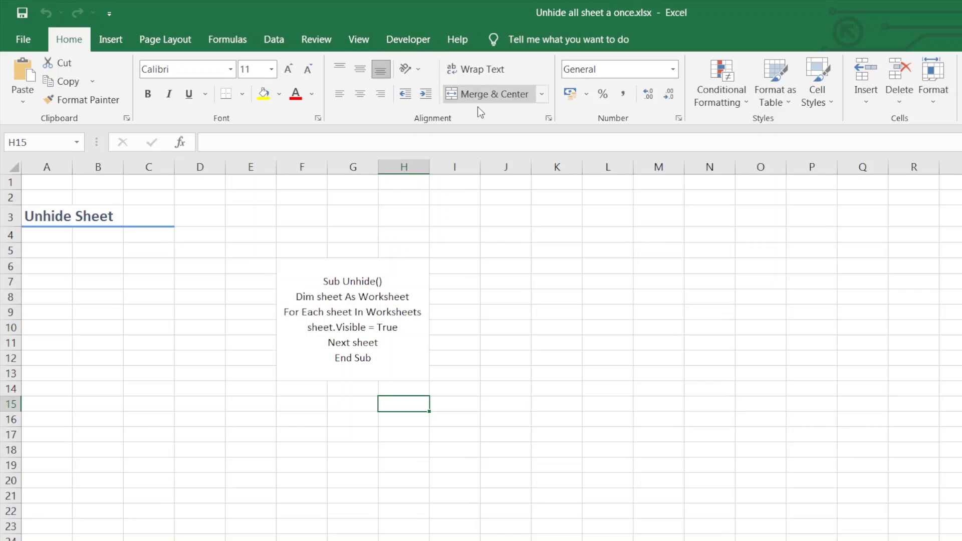
- Check in the ribbon customization options whether the Developer tab is enabled, and leave the options without changes
{"action": "right_click", "coordinate": [490, 118]}
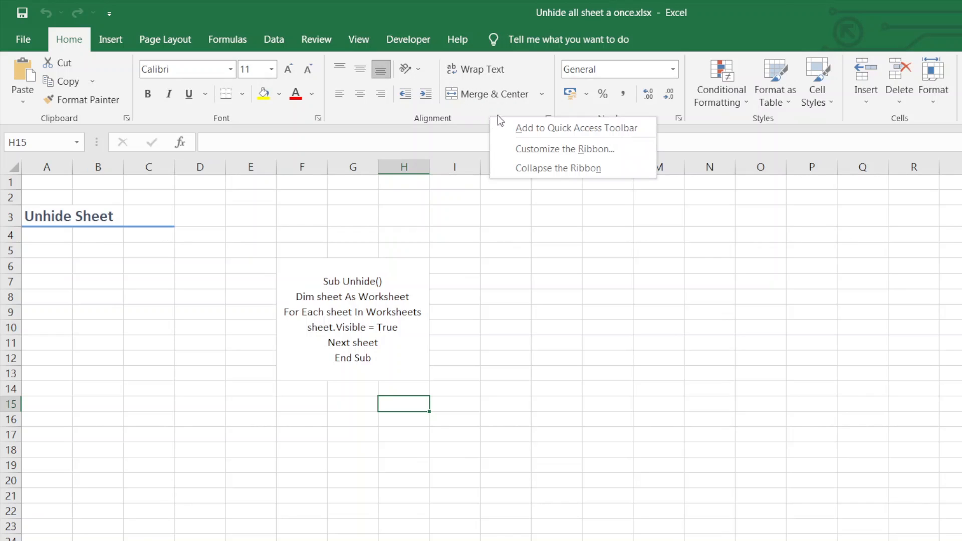
{"action": "left_click", "coordinate": [554, 151]}
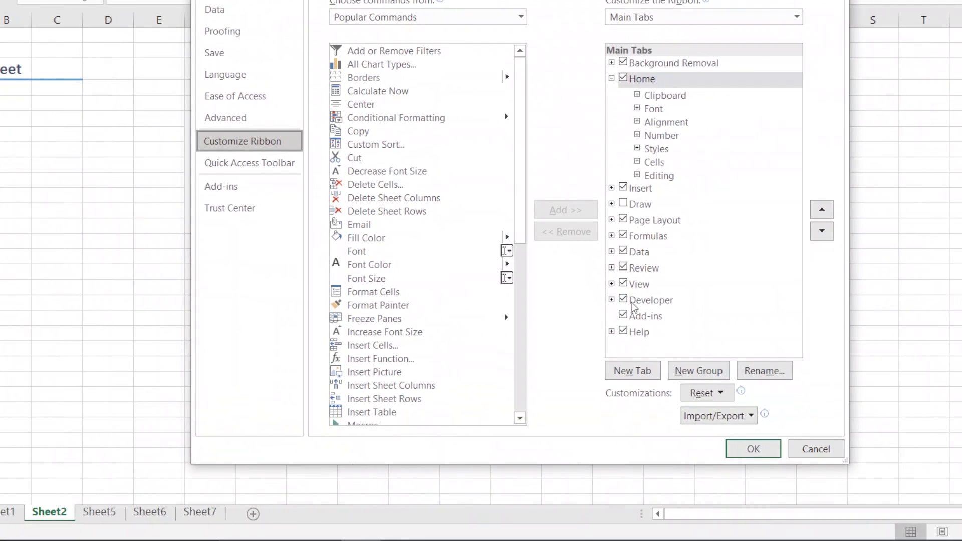
{"action": "left_click", "coordinate": [816, 449]}
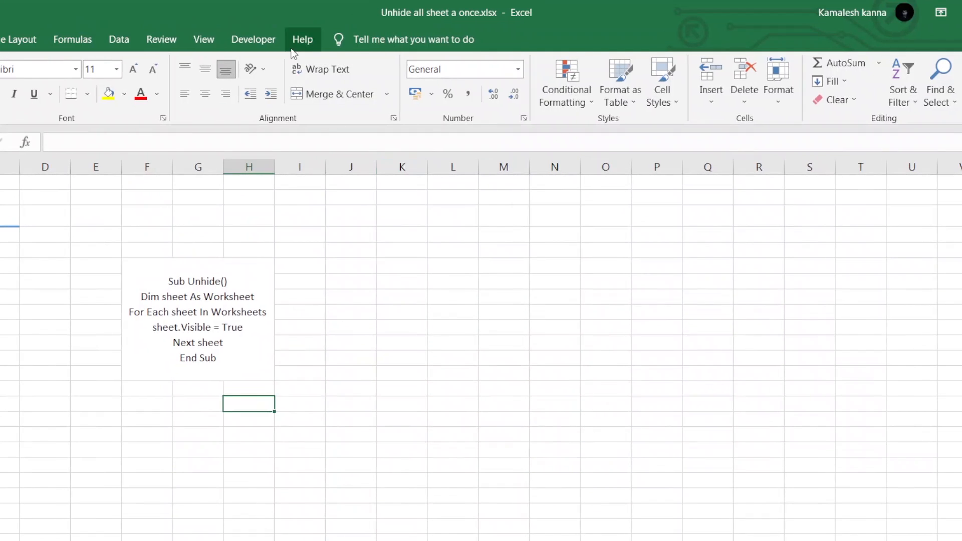
- Set up a new macro recording with the macro name "Unhide all sheets"
{"action": "left_click", "coordinate": [244, 6]}
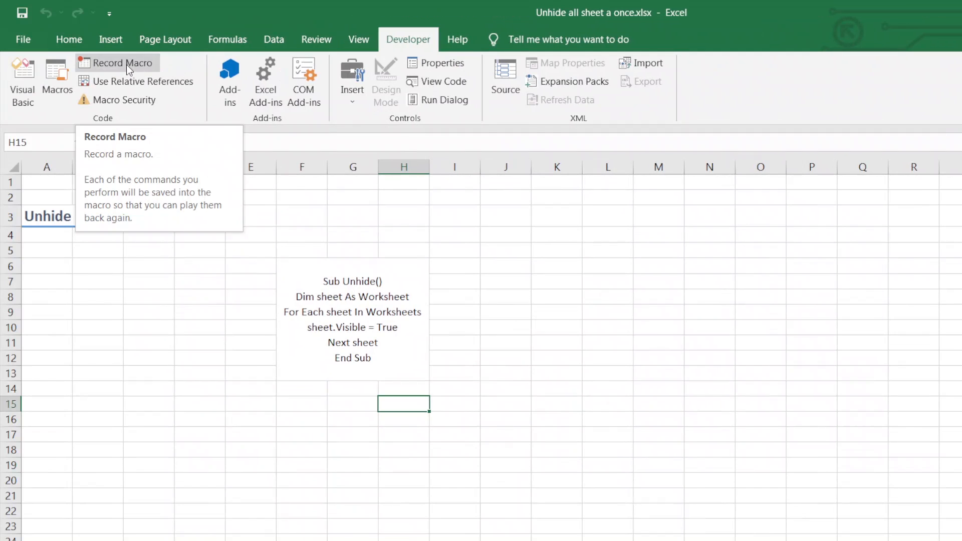
{"action": "left_click", "coordinate": [126, 65]}
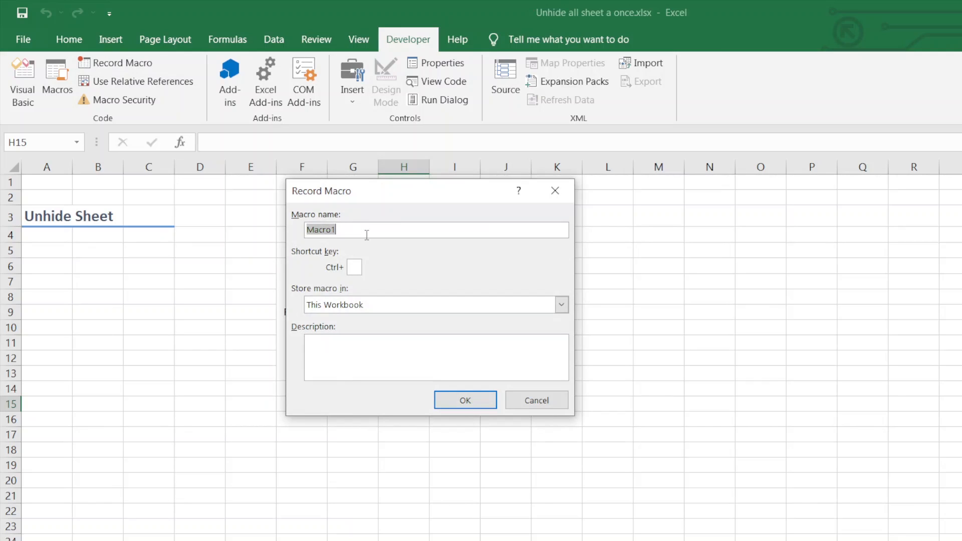
{"action": "type", "text": "Unhide all sheets"}
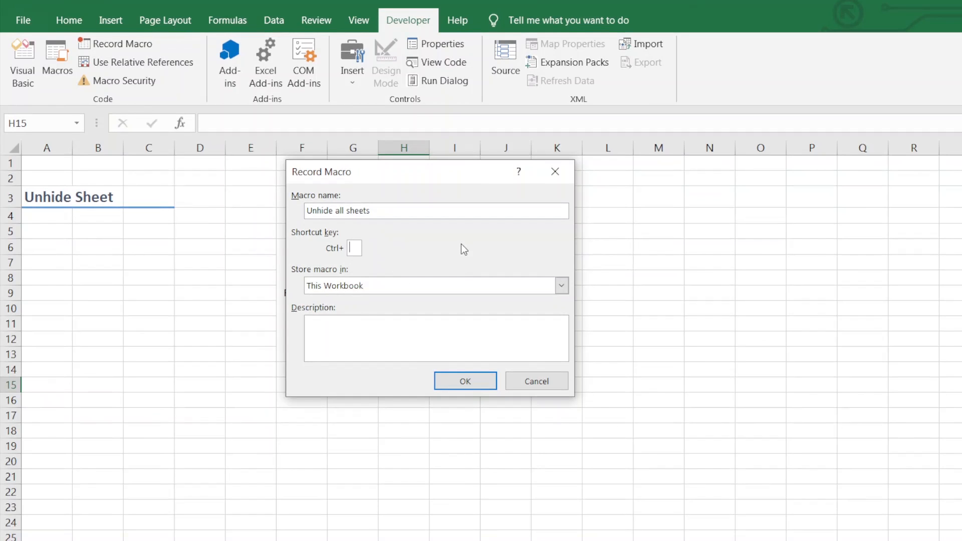
- Try the letters a and A as the macro's shortcut key and clear the shortcut again
{"action": "type", "text": "a"}
{"action": "key", "text": "BackSpace"}
{"action": "type", "text": "A"}
{"action": "key", "text": "BackSpace"}
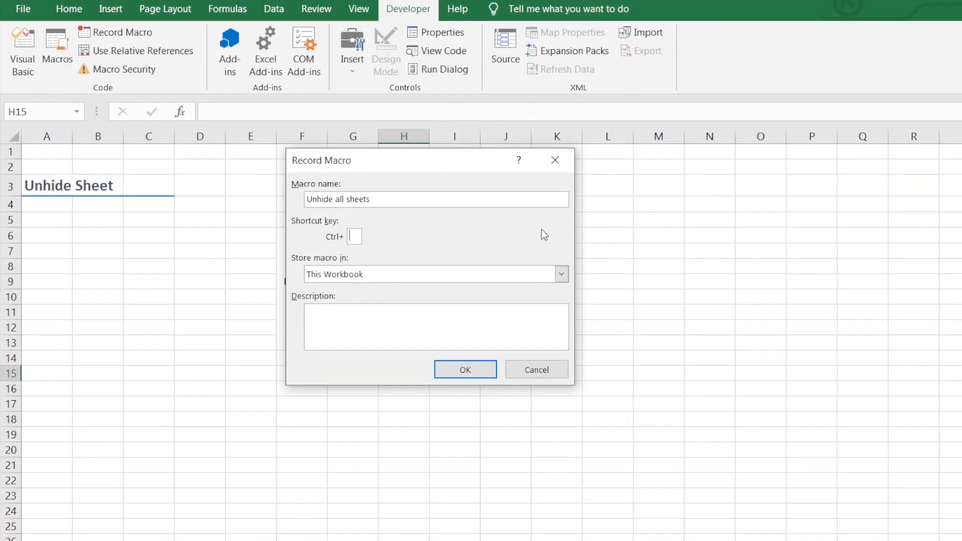
- Start recording the macro under the name Unhide_all_sheets, stored in the Personal Macro Workbook
{"action": "left_click", "coordinate": [491, 274]}
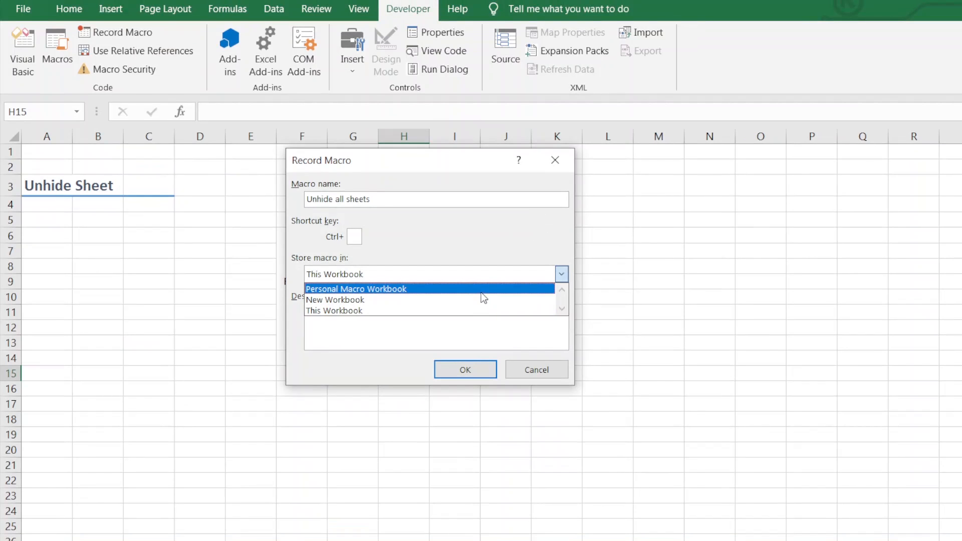
{"action": "left_click", "coordinate": [480, 290]}
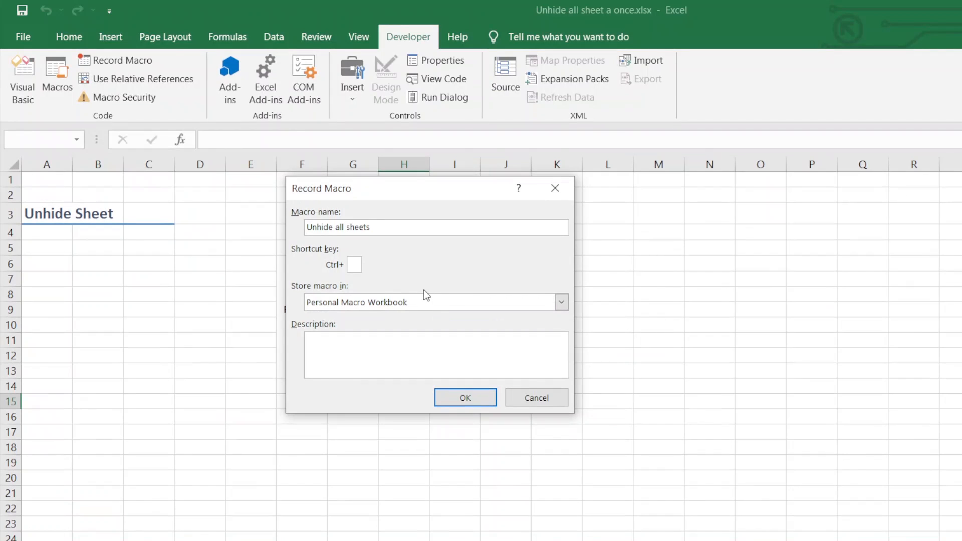
{"action": "key", "text": "BackSpace"}
{"action": "type", "text": "_"}
{"action": "left_click", "coordinate": [336, 228]}
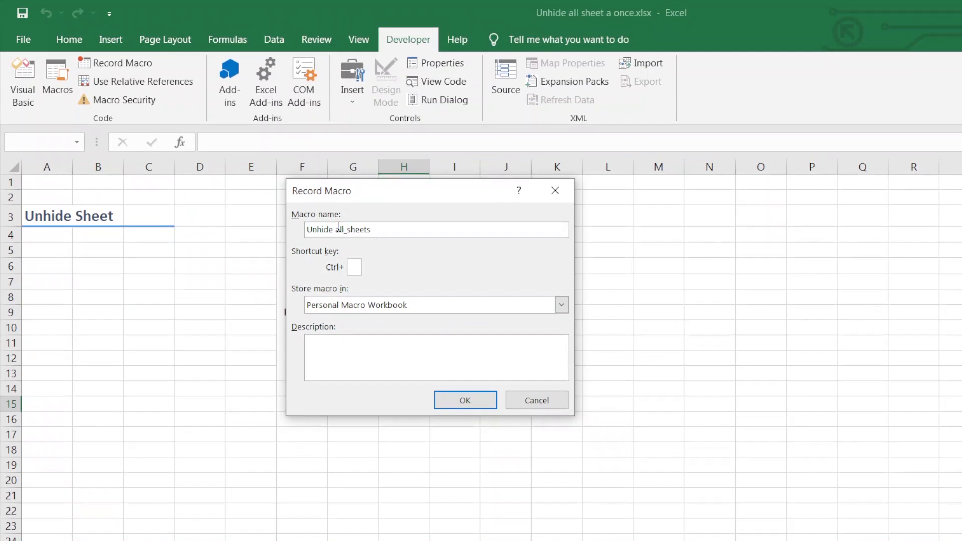
{"action": "key", "text": "BackSpace"}
{"action": "type", "text": "_"}
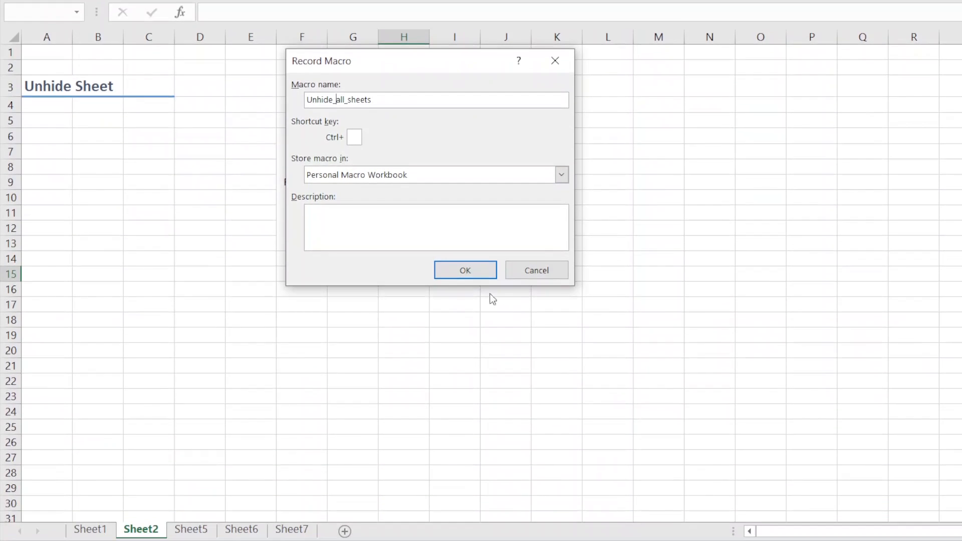
{"action": "left_click", "coordinate": [474, 379]}
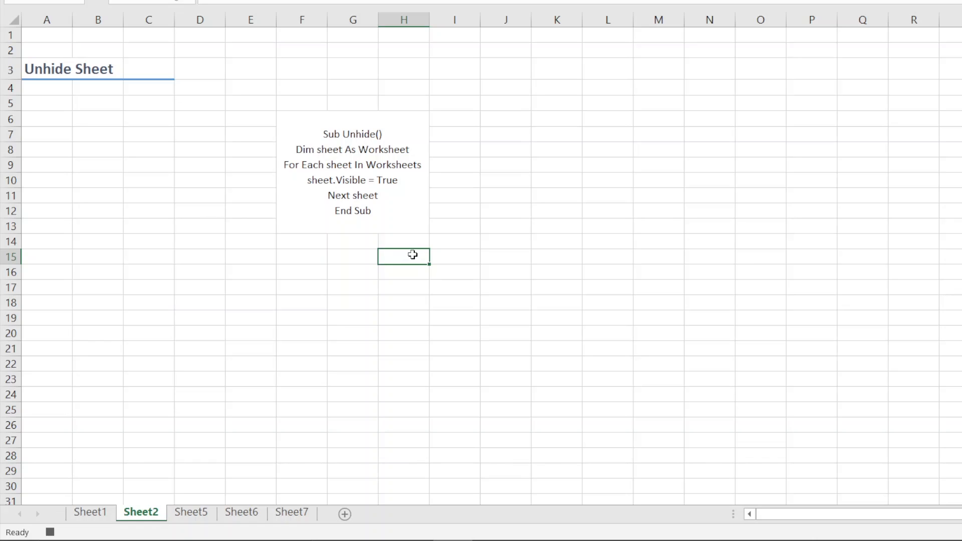
- Record entering "My Desktop" in cell H15 and stop the macro recording
{"action": "type", "text": "My Desktop"}
{"action": "key", "text": "Return"}
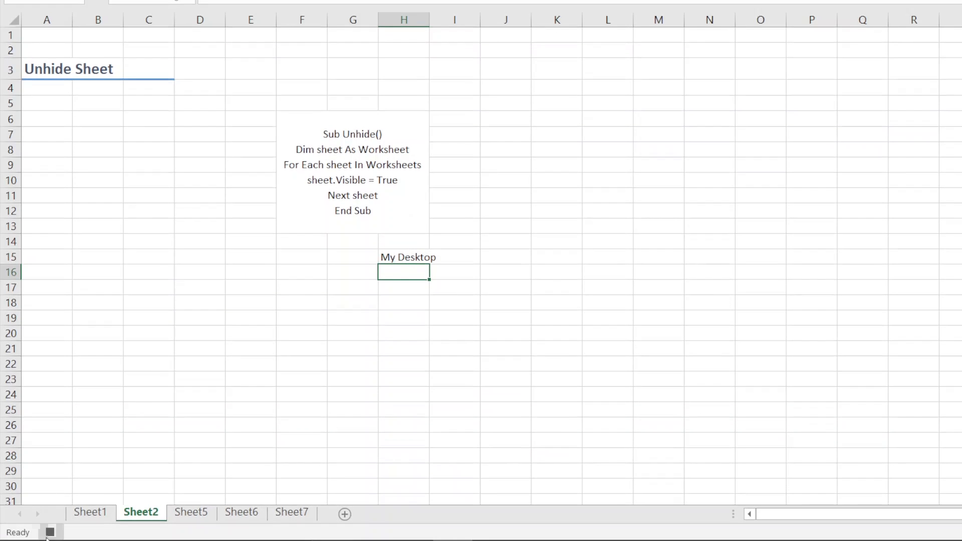
{"action": "mouse_move", "coordinate": [53, 515]}
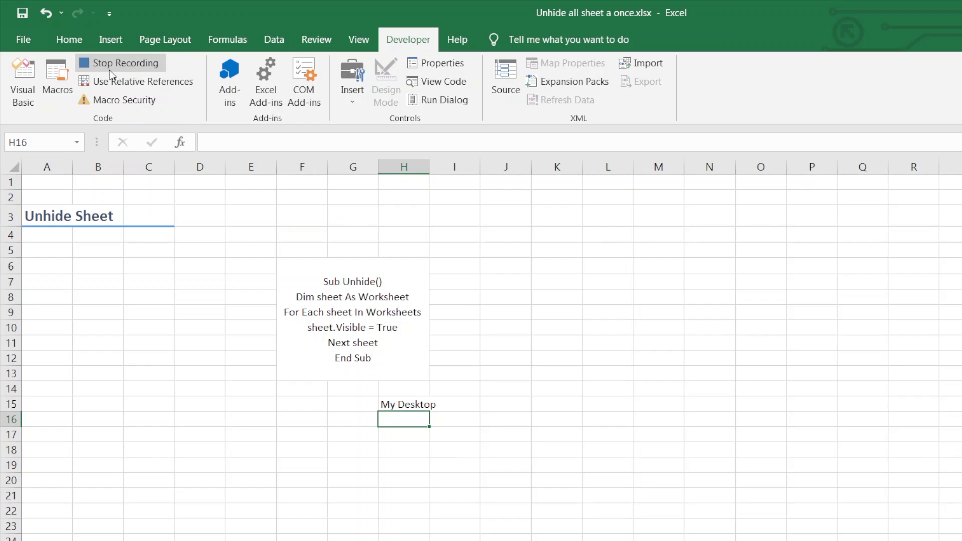
{"action": "left_click", "coordinate": [109, 70]}
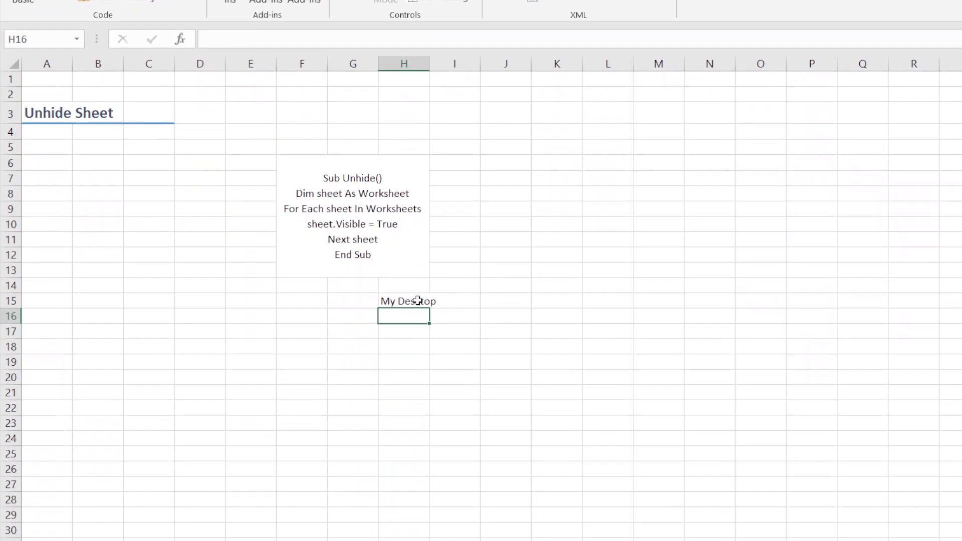
- Copy the entire Unhide macro code from the merged cell F6 and leave the cell unchanged
{"action": "left_click", "coordinate": [357, 230]}
{"action": "left_click", "coordinate": [273, 42]}
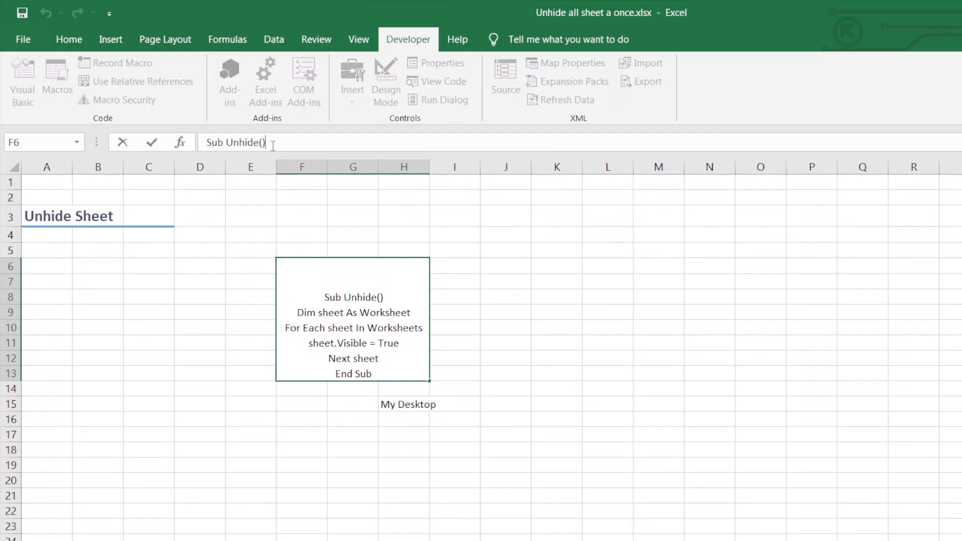
{"action": "key", "text": "ctrl+a"}
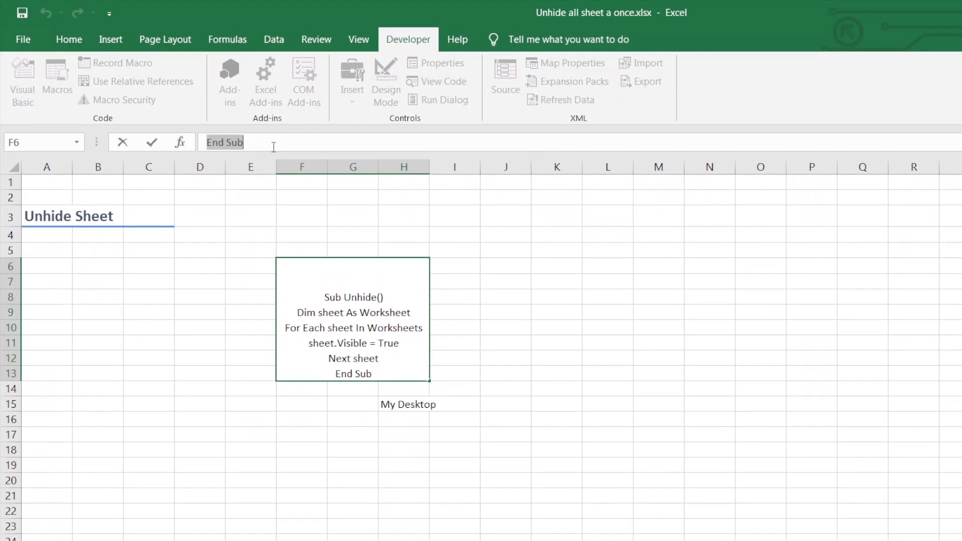
{"action": "left_click", "coordinate": [308, 203]}
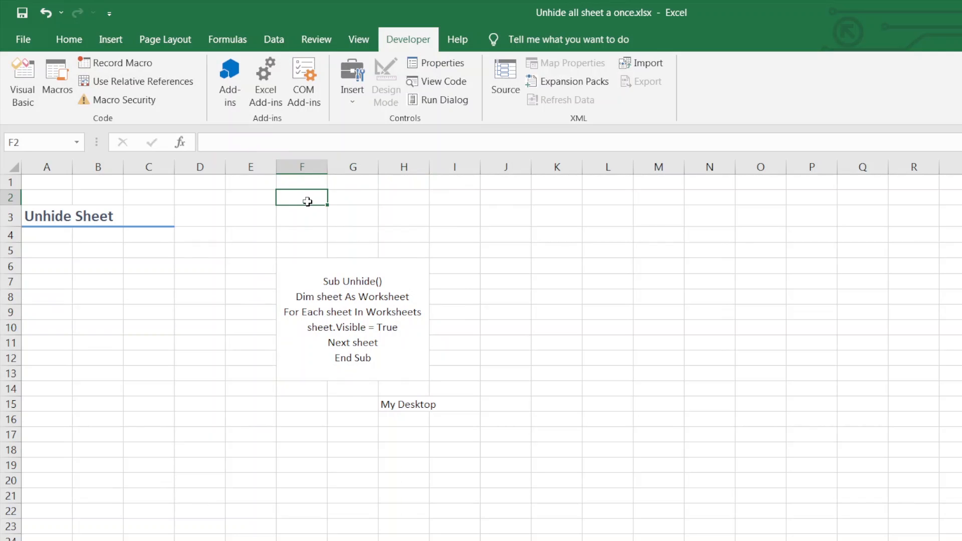
- Open the code of Module1 in the PERSONAL.XLSB project in the Visual Basic editor
{"action": "key", "text": "alt+F11"}
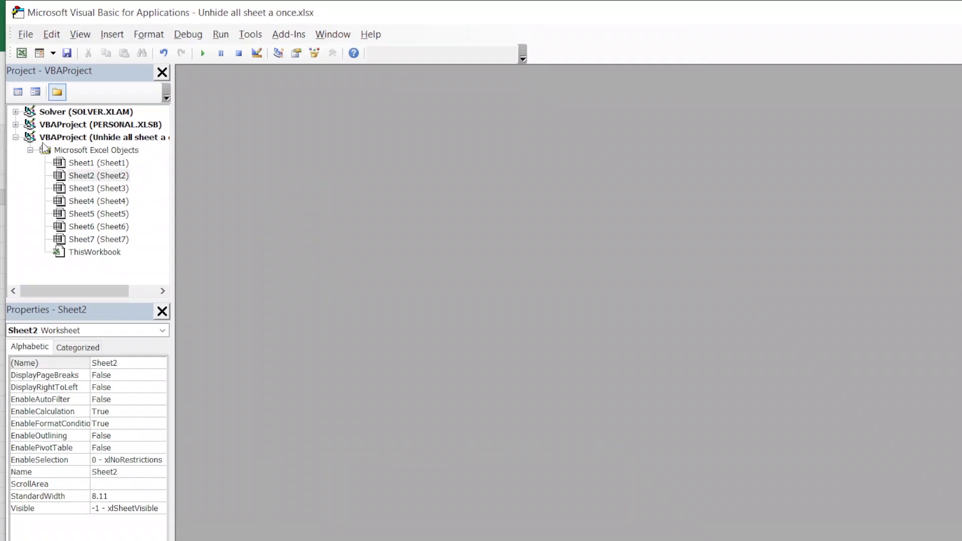
{"action": "left_click", "coordinate": [16, 124]}
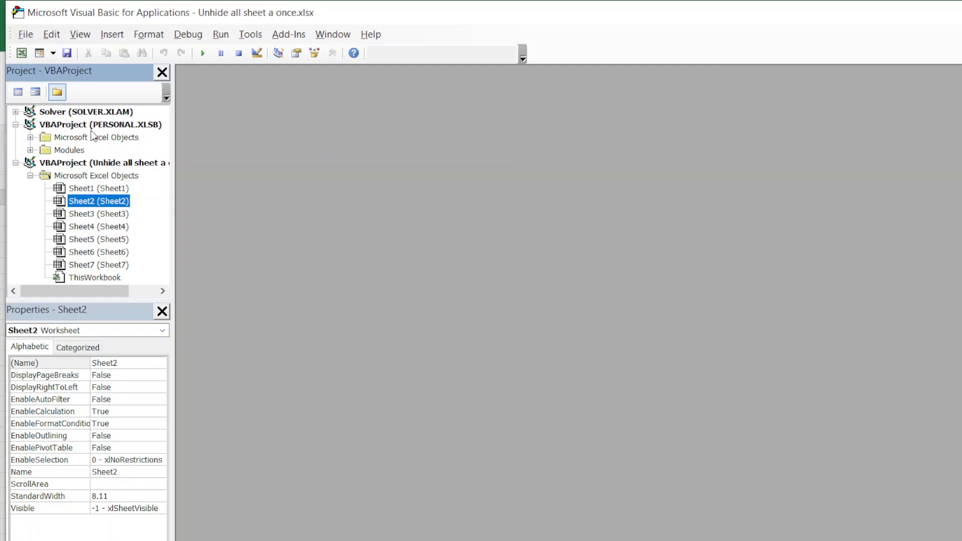
{"action": "left_click", "coordinate": [31, 150]}
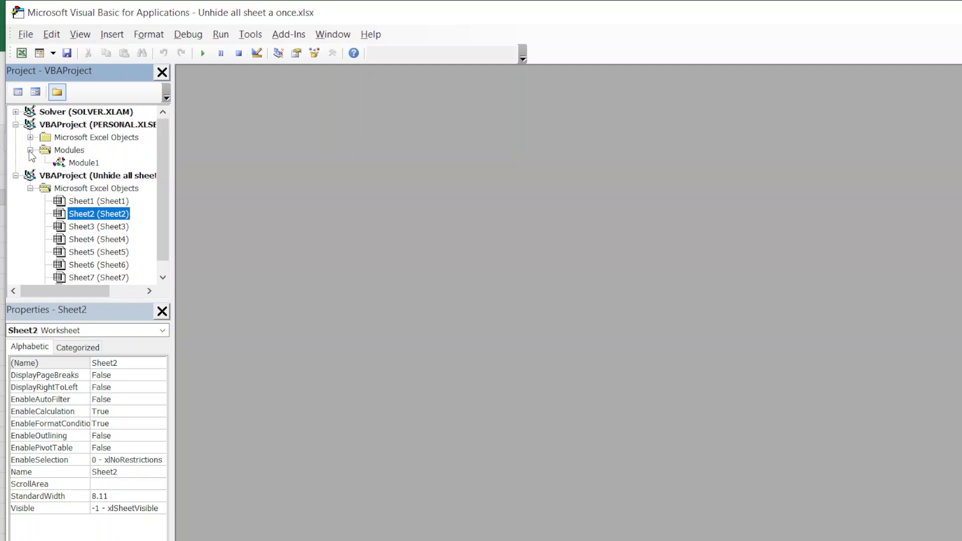
{"action": "left_click", "coordinate": [84, 163]}
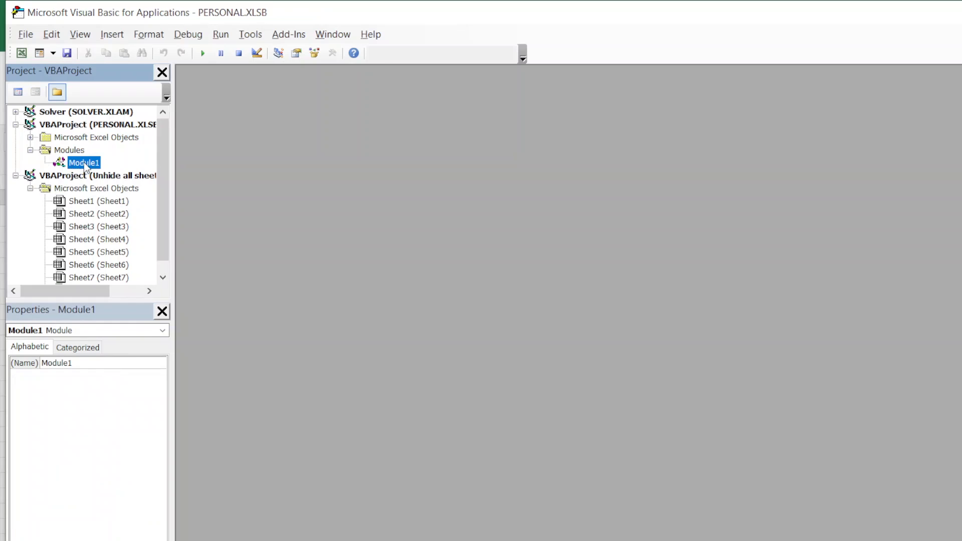
{"action": "double_click", "coordinate": [84, 164]}
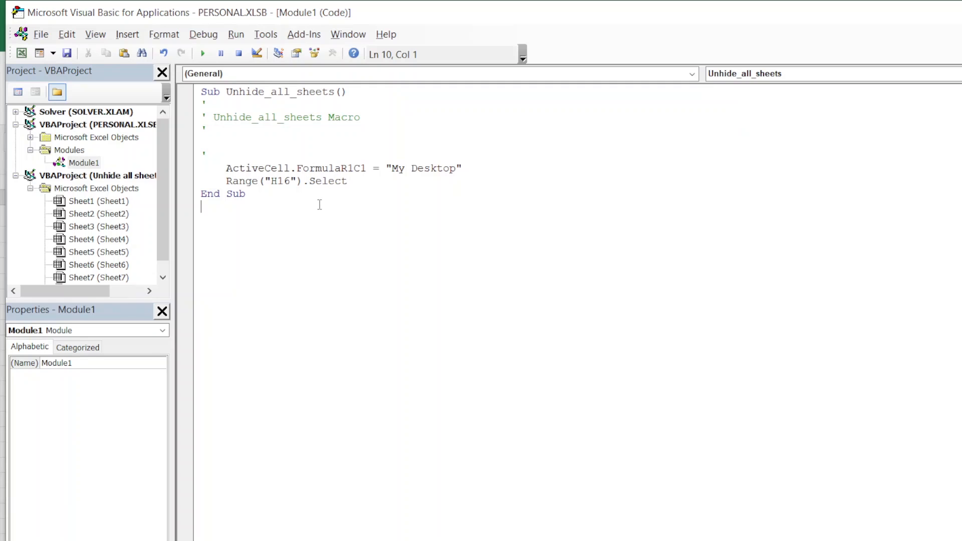
- Replace all the recorded code in Module1 with the copied Unhide macro code, save it and return to the worksheet
{"action": "key", "text": "shift+Up"}
{"action": "key", "text": "shift+Up"}
{"action": "key", "text": "shift+Up"}
{"action": "key", "text": "shift+Up"}
{"action": "key", "text": "shift+Up"}
{"action": "key", "text": "shift+Up"}
{"action": "key", "text": "shift+Up"}
{"action": "key", "text": "shift+Up"}
{"action": "key", "text": "shift+Up"}
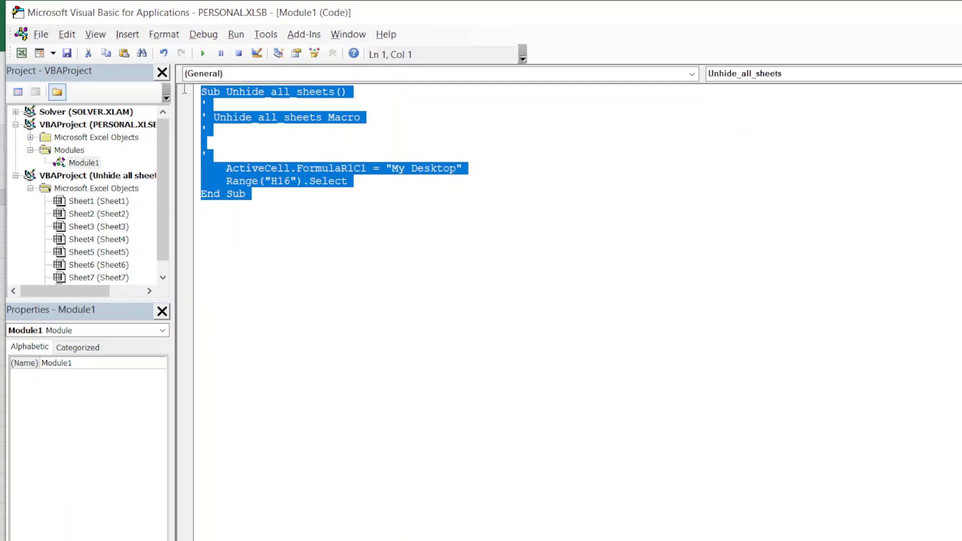
{"action": "key", "text": "ctrl+v"}
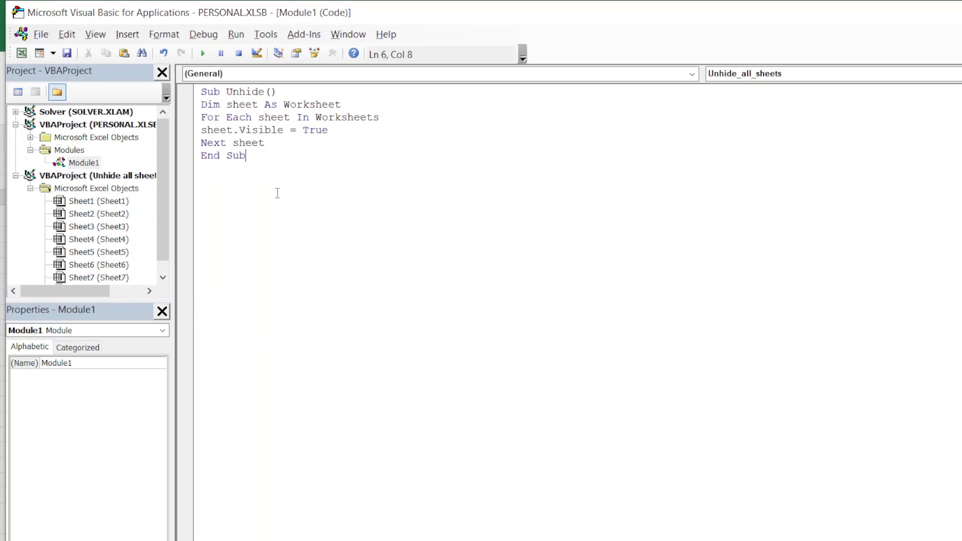
{"action": "key", "text": "ctrl+s"}
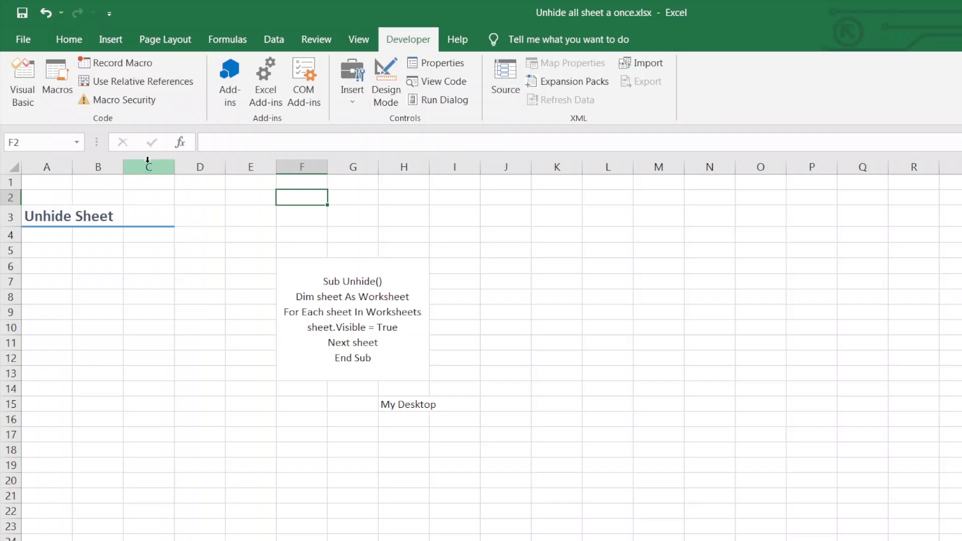
{"action": "left_click", "coordinate": [241, 282]}
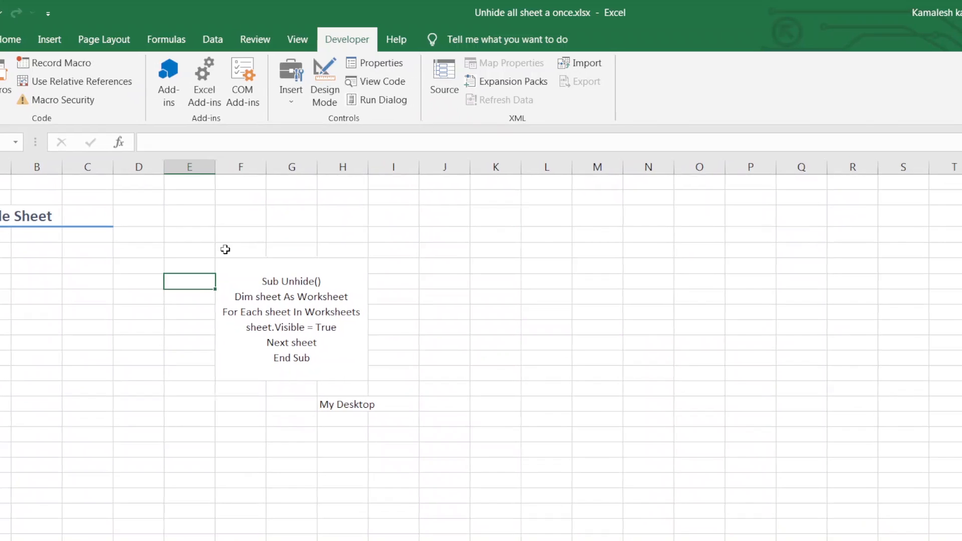
- Add the macro PERSONAL.XLSB!Unhide to the Quick Access Toolbar commands for all documents
{"action": "right_click", "coordinate": [168, 10]}
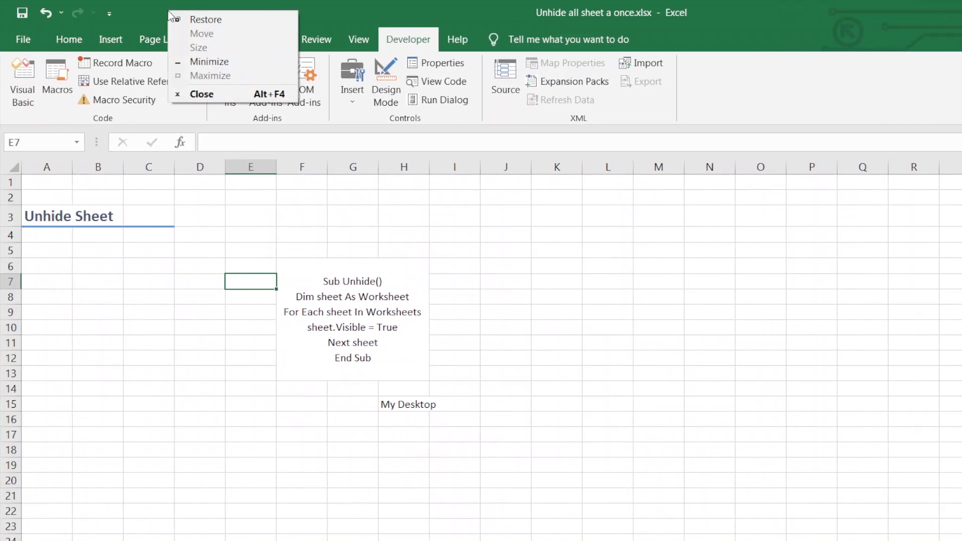
{"action": "left_click", "coordinate": [141, 10]}
{"action": "left_click", "coordinate": [109, 13]}
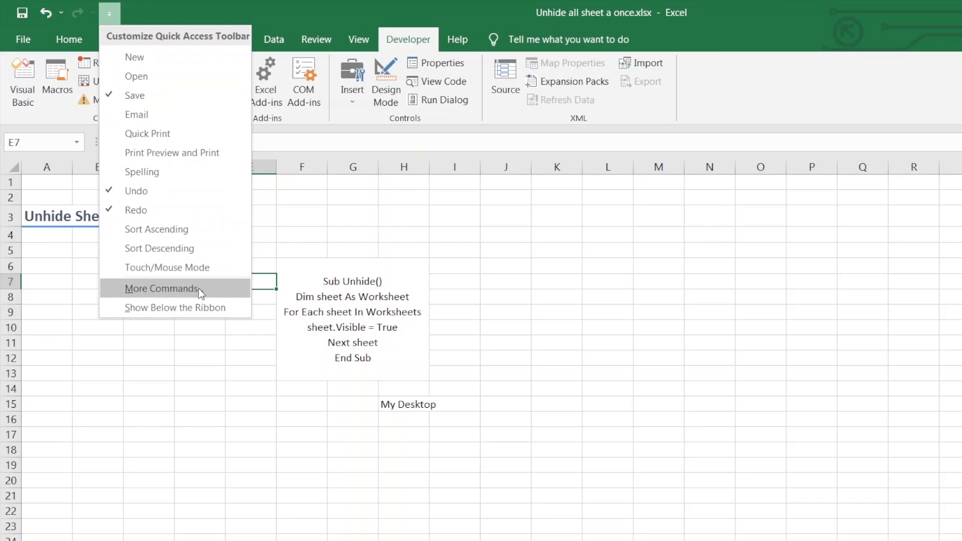
{"action": "left_click", "coordinate": [215, 290]}
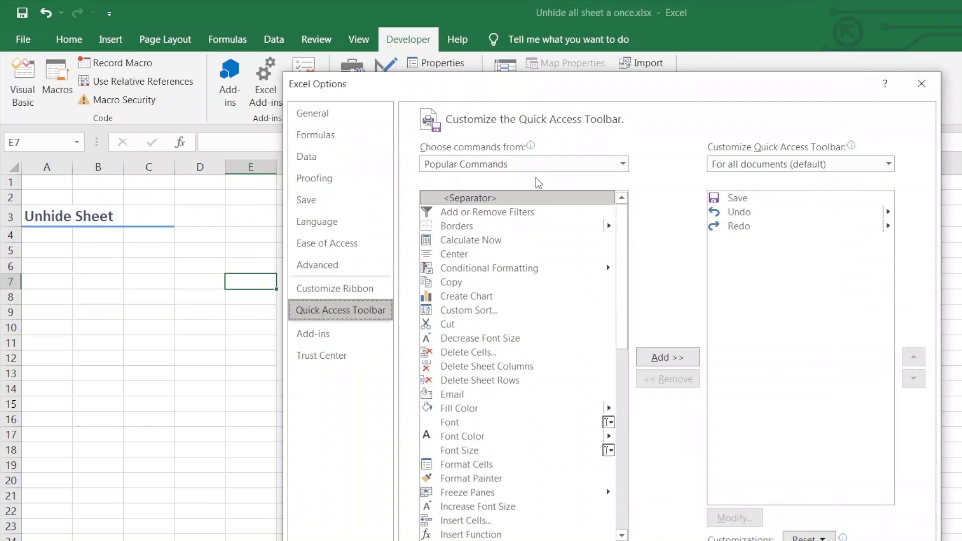
{"action": "left_click", "coordinate": [532, 168]}
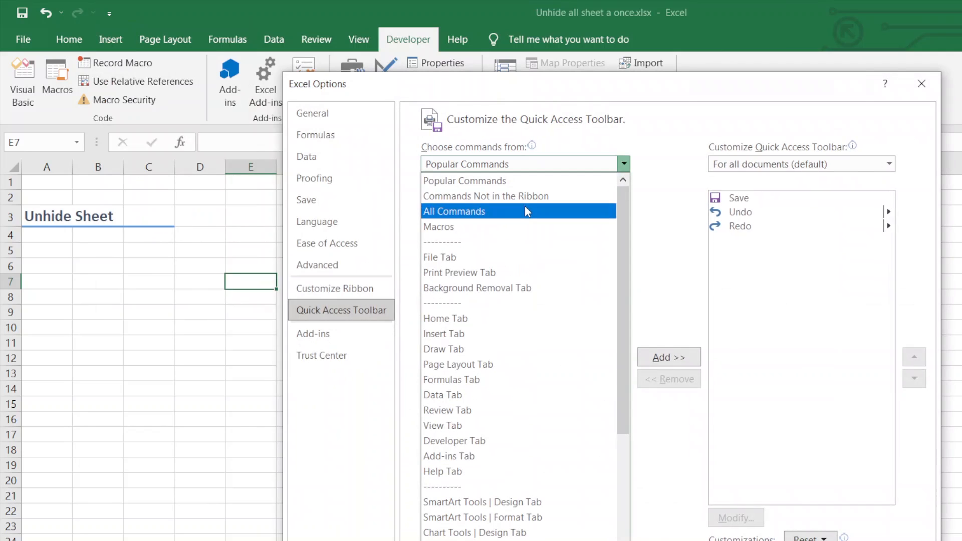
{"action": "left_click", "coordinate": [524, 227]}
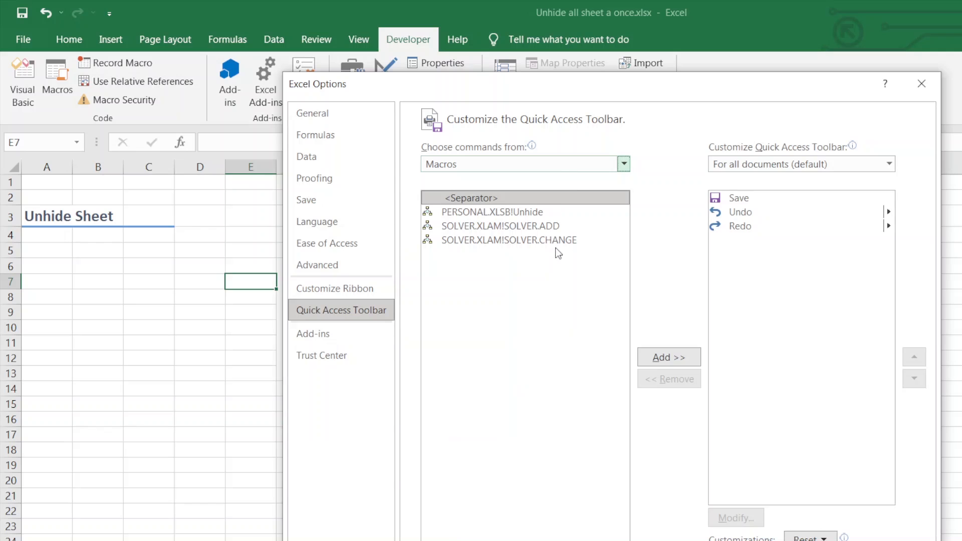
{"action": "left_click", "coordinate": [534, 213]}
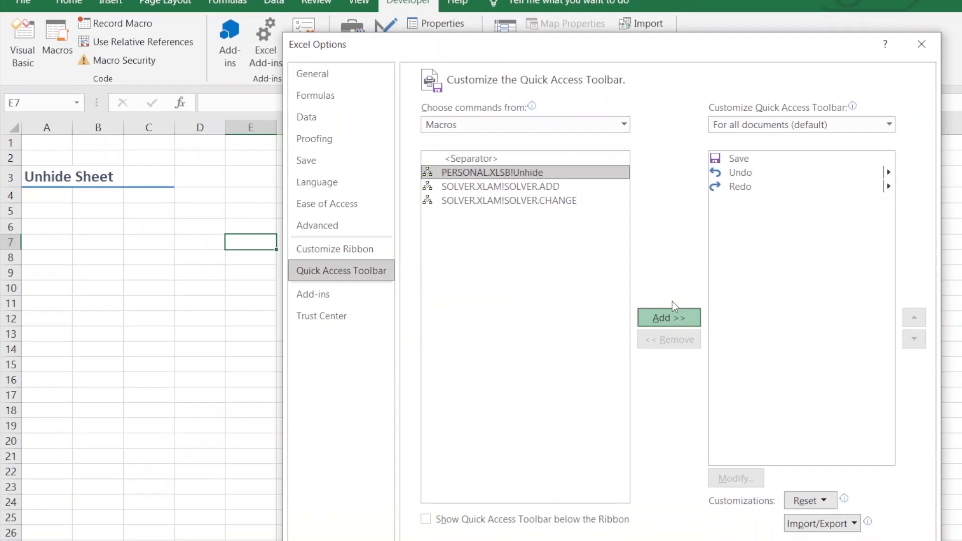
{"action": "left_click", "coordinate": [670, 318]}
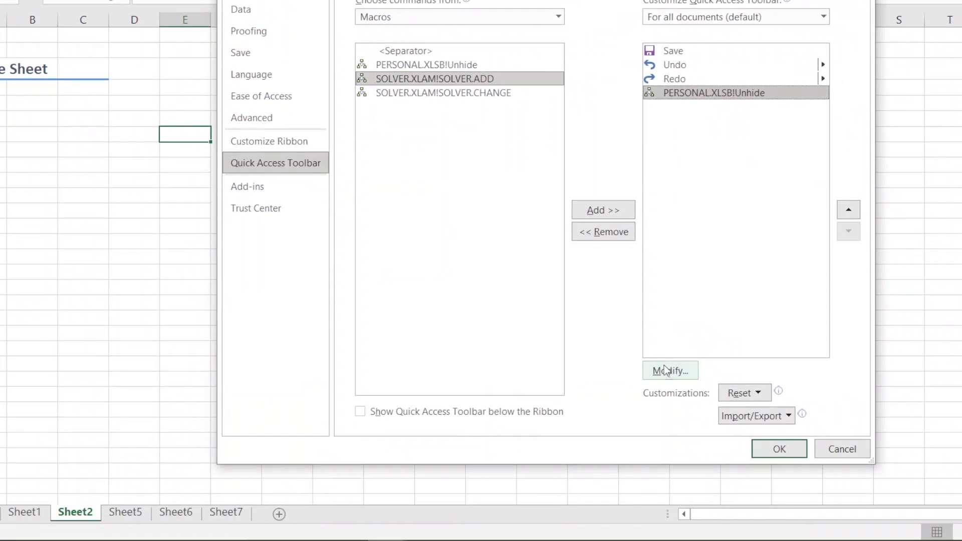
- Give the added macro button the display name "Unhide all sheets" and the eye symbol, and apply the toolbar customization
{"action": "left_click", "coordinate": [666, 371]}
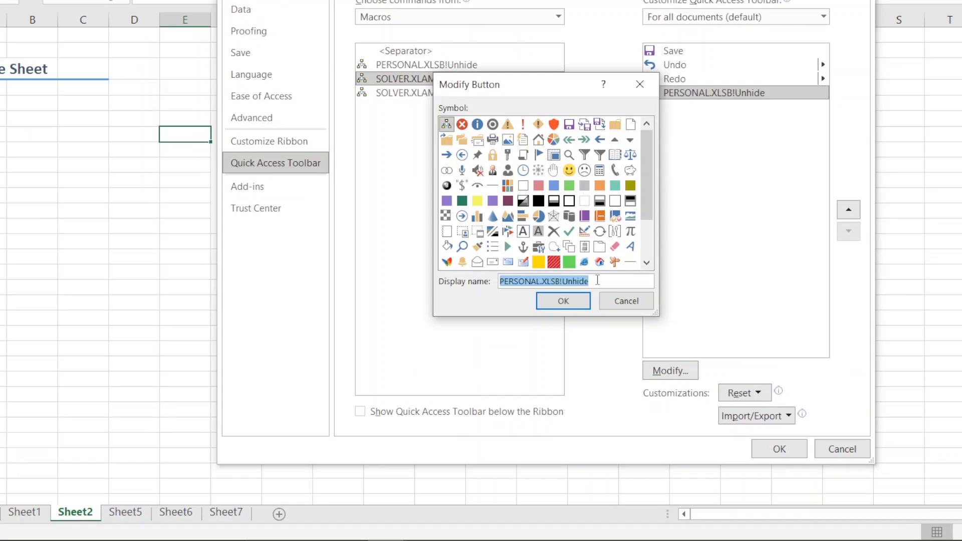
{"action": "type", "text": "U"}
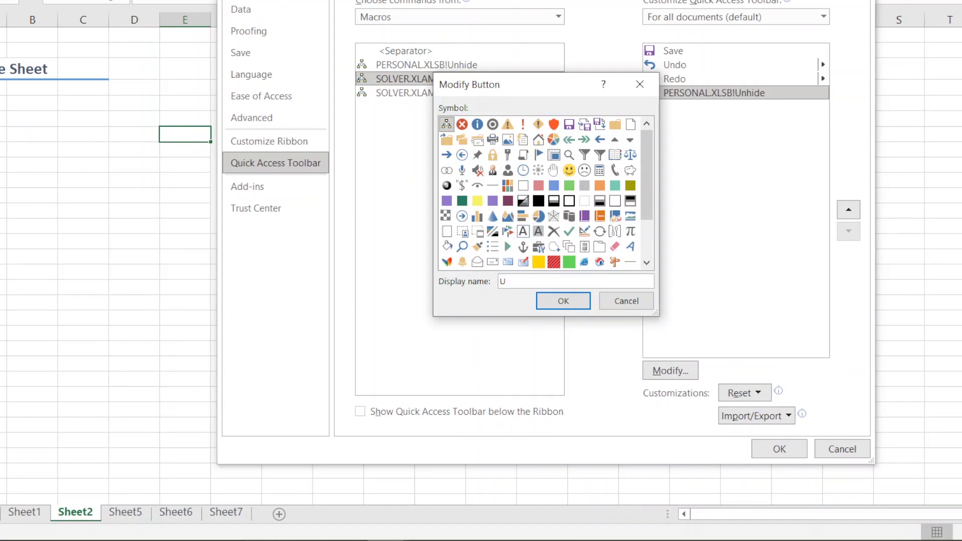
{"action": "type", "text": "nhide all sheets"}
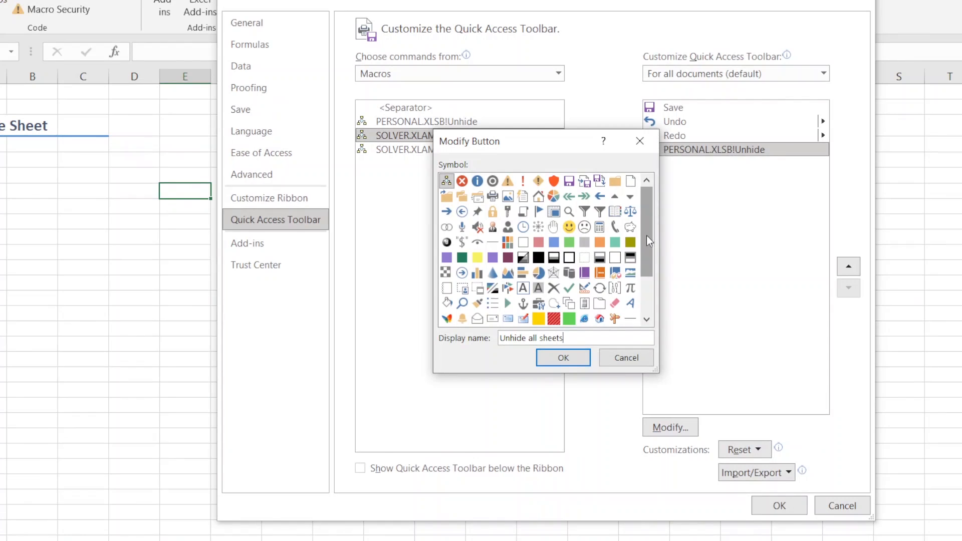
{"action": "scroll", "coordinate": [649, 241], "scroll_direction": "down", "scroll_amount": 1}
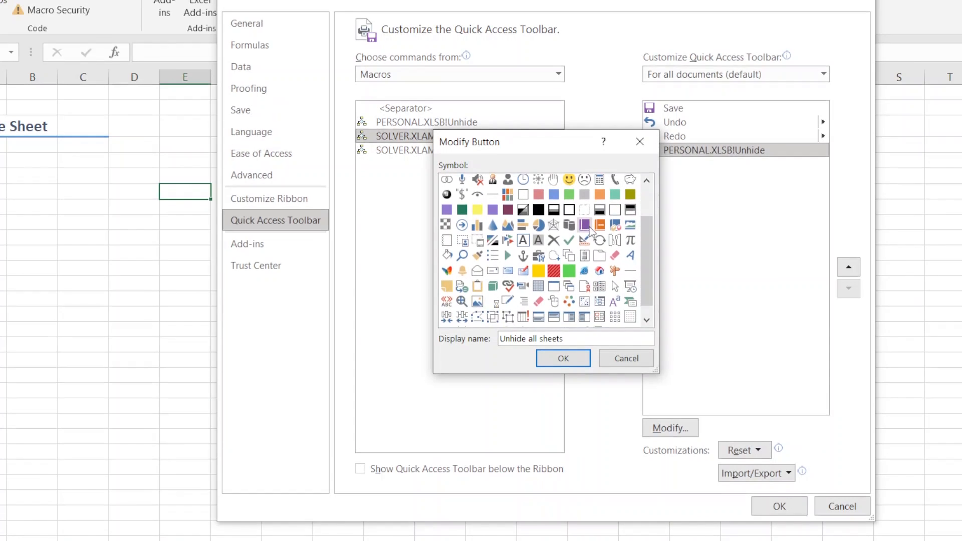
{"action": "left_click", "coordinate": [478, 199]}
{"action": "left_click", "coordinate": [563, 385]}
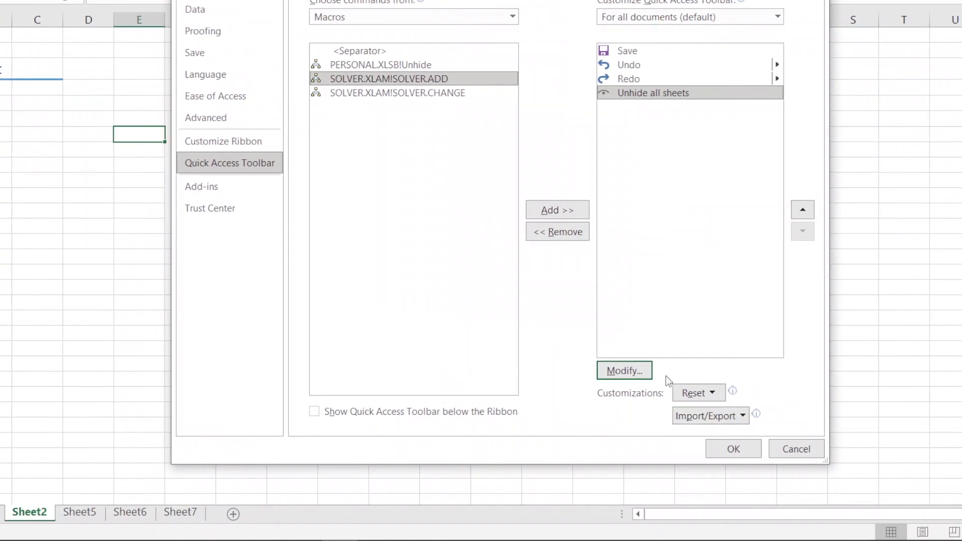
{"action": "left_click", "coordinate": [734, 451]}
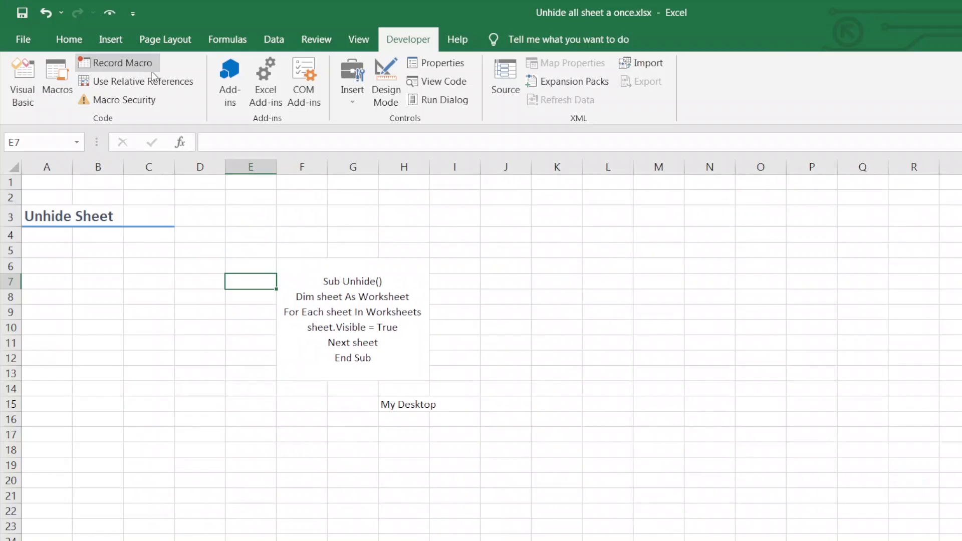
- Hide Sheet5, Sheet6 and Sheet7 together, and run the Unhide all sheets macro to bring back every hidden worksheet
{"action": "left_click", "coordinate": [236, 295]}
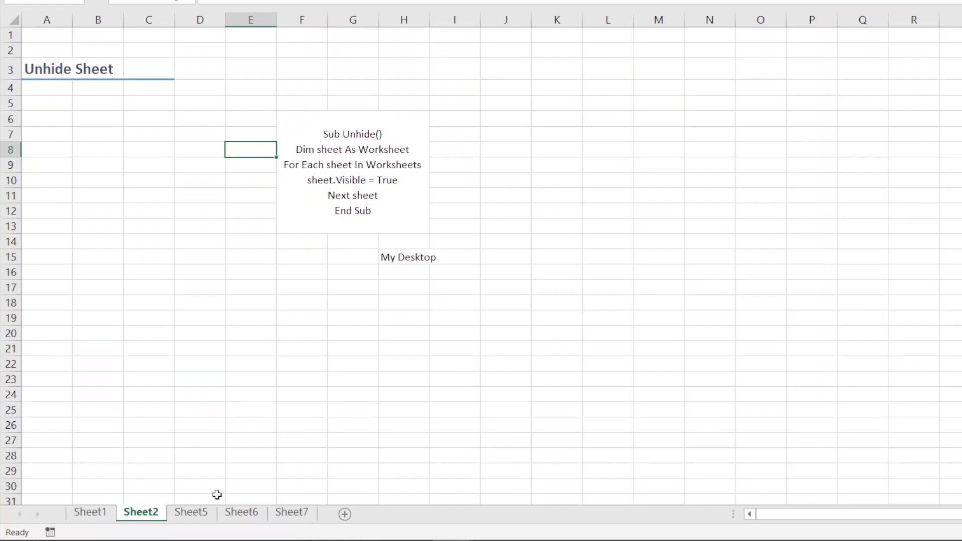
{"action": "left_click", "coordinate": [198, 517]}
{"action": "left_click", "coordinate": [290, 512], "text": "shift"}
{"action": "right_click", "coordinate": [288, 512]}
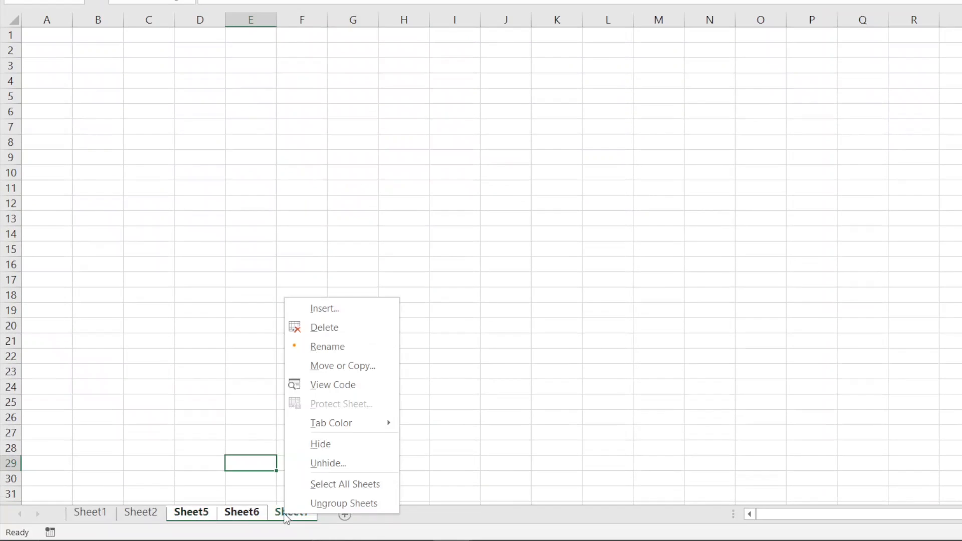
{"action": "left_click", "coordinate": [323, 448]}
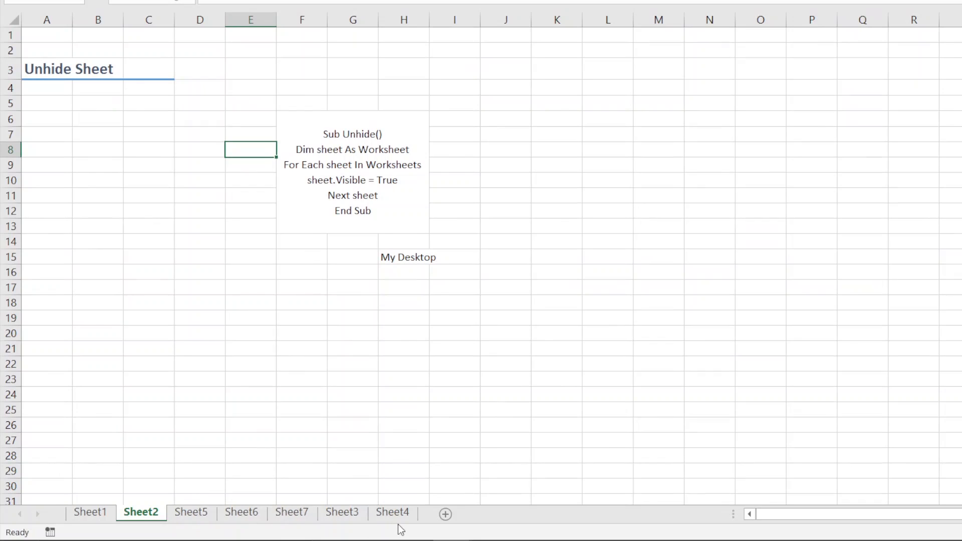
{"action": "left_click", "coordinate": [374, 360]}
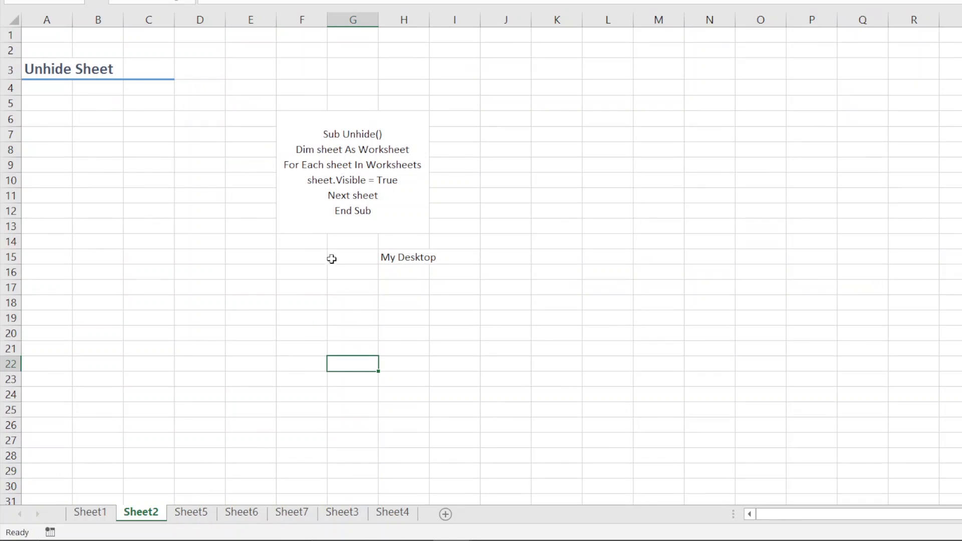
{"action": "left_click", "coordinate": [183, 243]}
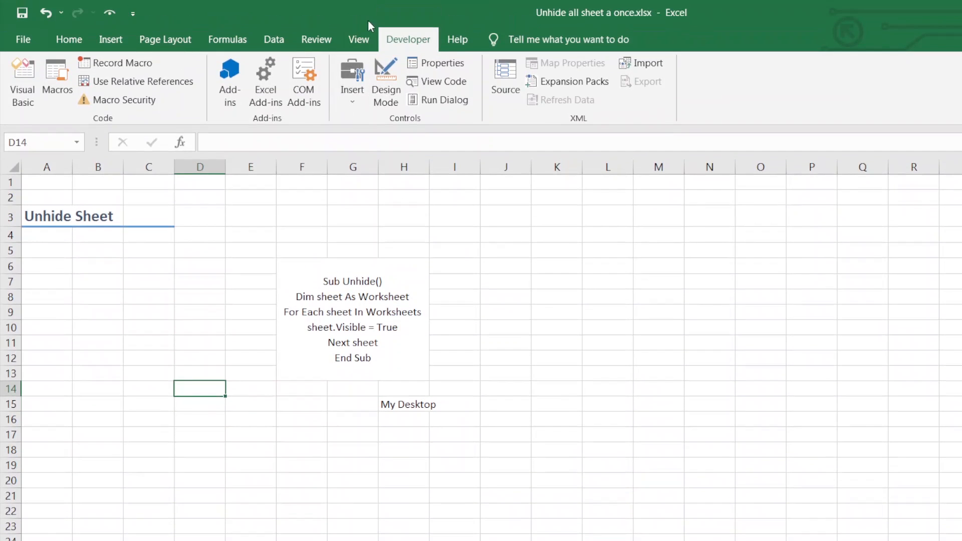
- Add a custom view named "All sheets" that includes print settings and hidden rows, columns and filter settings
{"action": "left_click", "coordinate": [365, 38]}
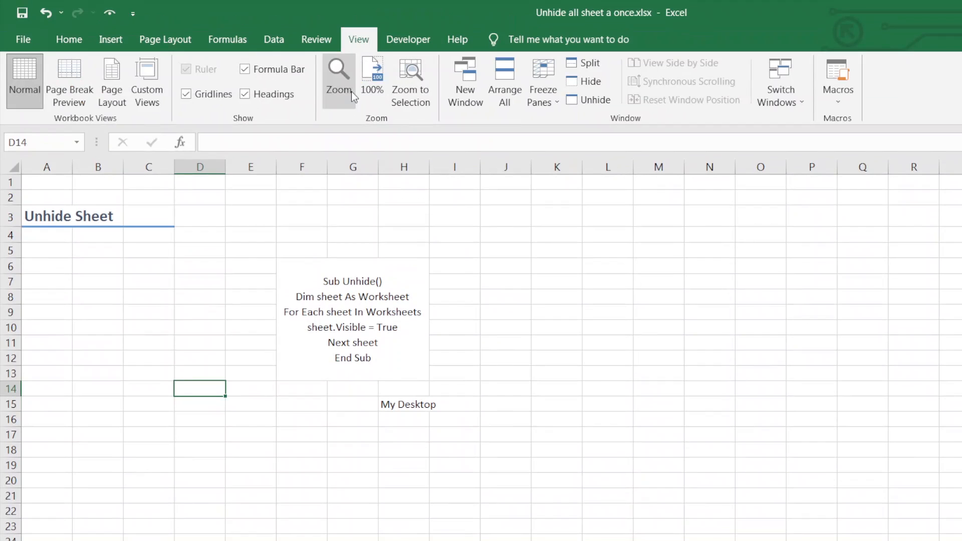
{"action": "left_click", "coordinate": [147, 84]}
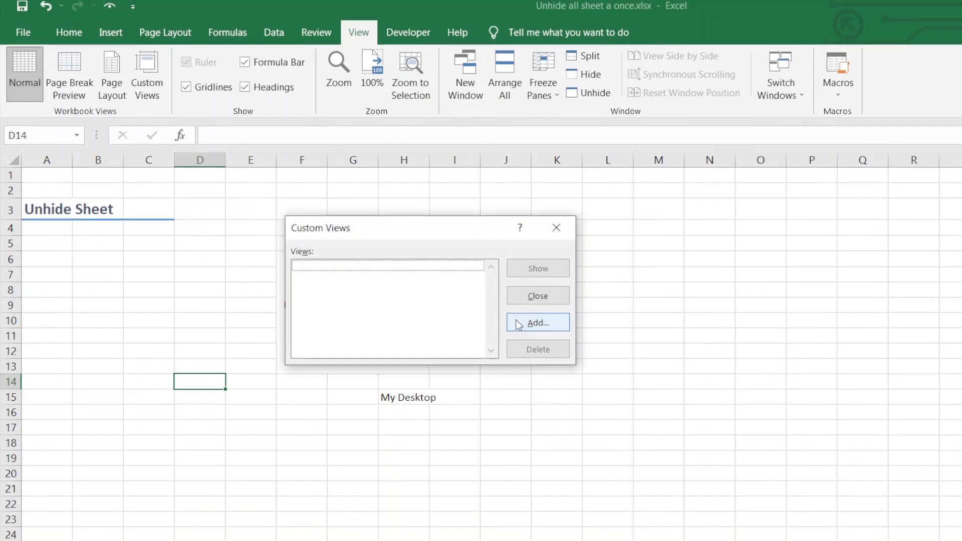
{"action": "left_click", "coordinate": [517, 326]}
{"action": "type", "text": "All sheets"}
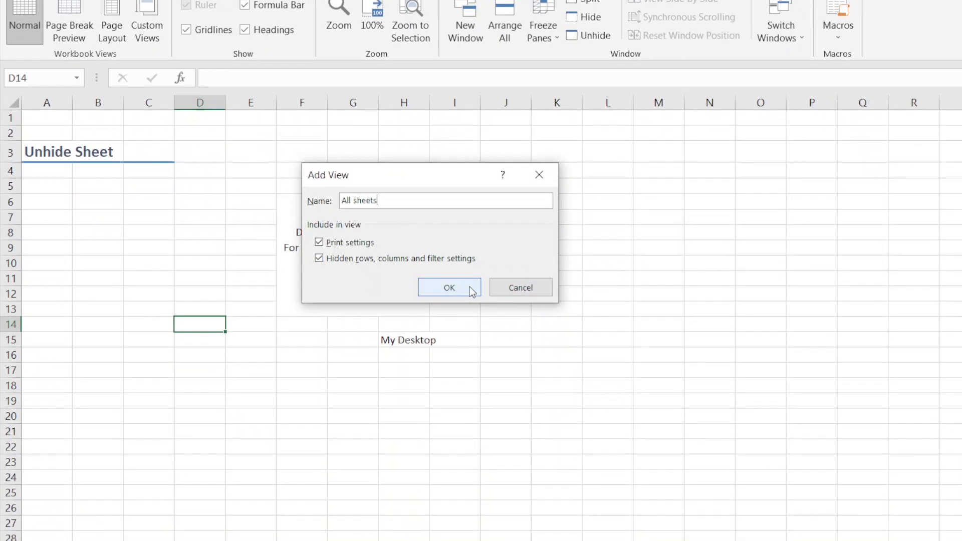
{"action": "left_click", "coordinate": [470, 287]}
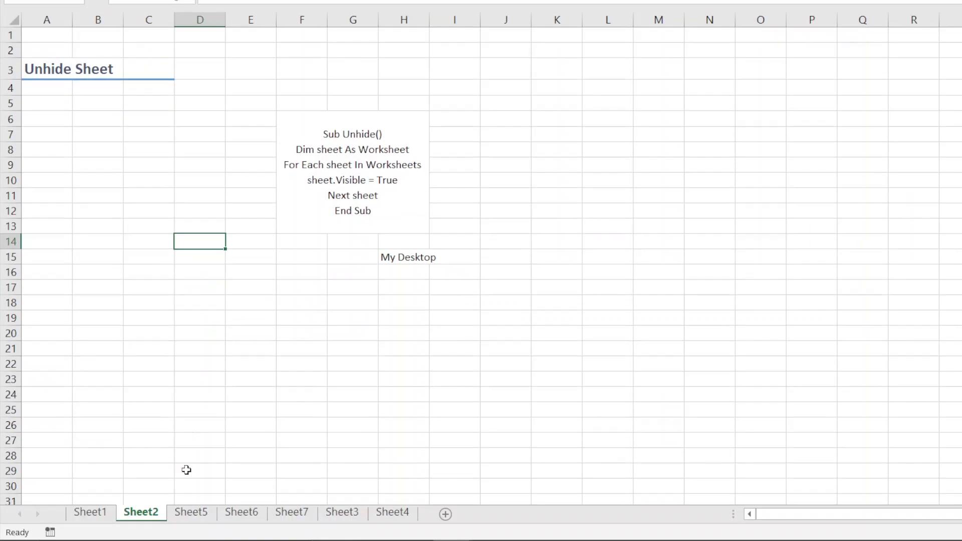
- Group the worksheets from Sheet5 through Sheet4 and hide them all together
{"action": "left_click", "coordinate": [203, 516]}
{"action": "left_click", "coordinate": [400, 514], "text": "shift"}
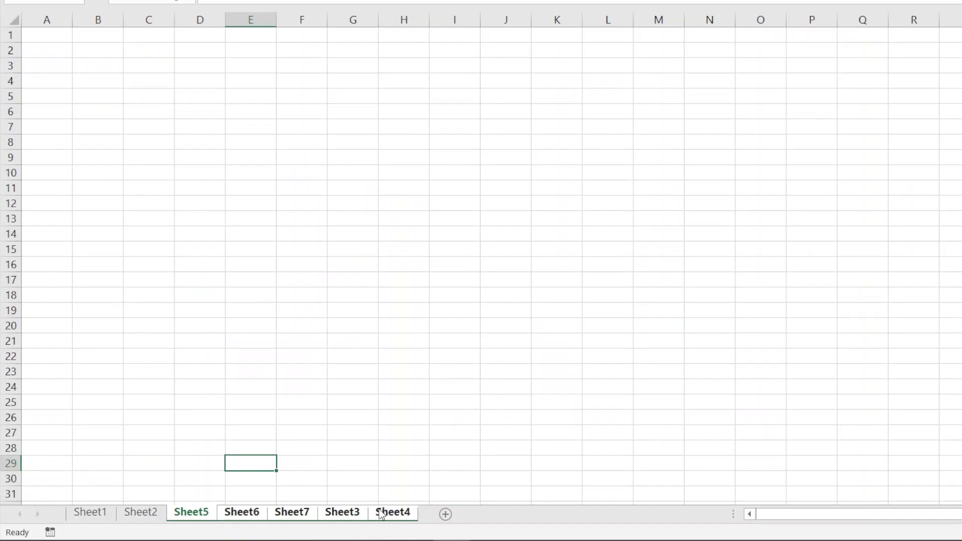
{"action": "right_click", "coordinate": [400, 514]}
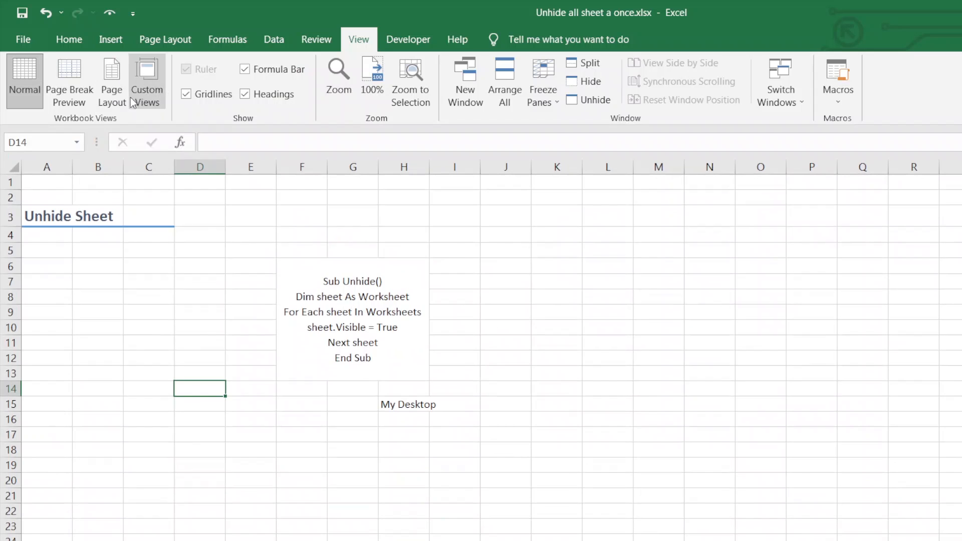
- Show the custom view "All sheets" to bring back the hidden worksheets
{"action": "left_click", "coordinate": [131, 99]}
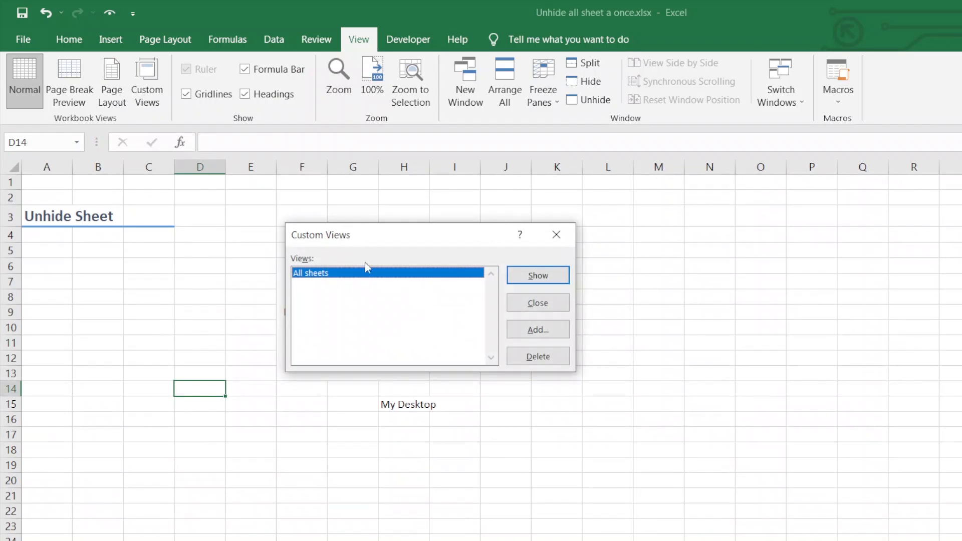
{"action": "left_click", "coordinate": [513, 283]}
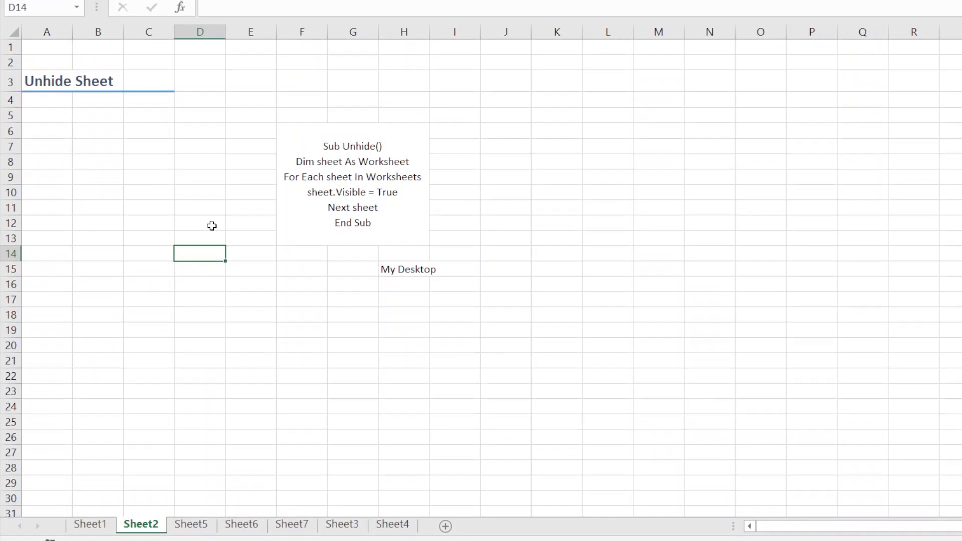
{"action": "left_click", "coordinate": [211, 225]}
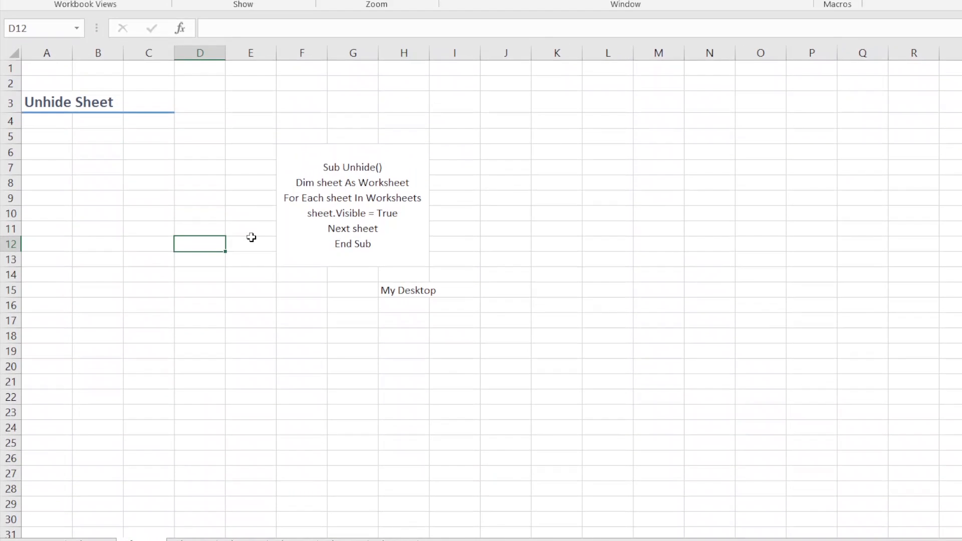